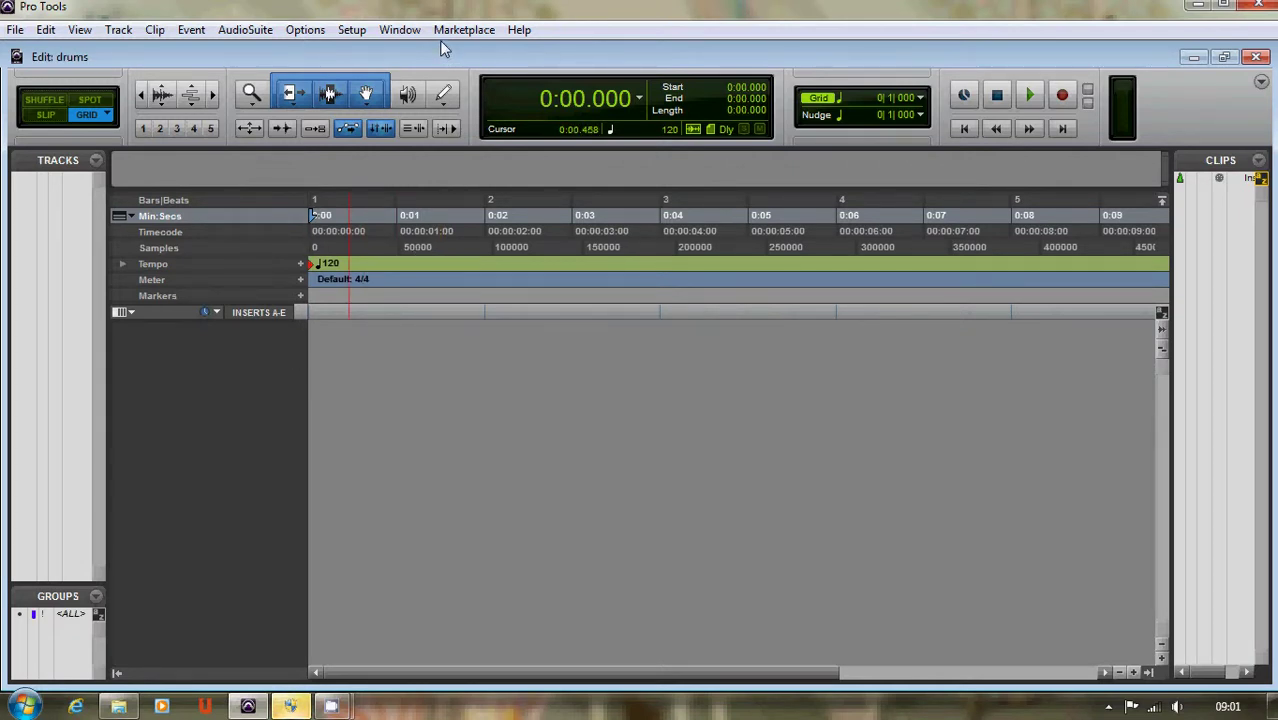
Create one new mono Instrument Track, Inst 1, through Track > New.
left_click(190, 30)
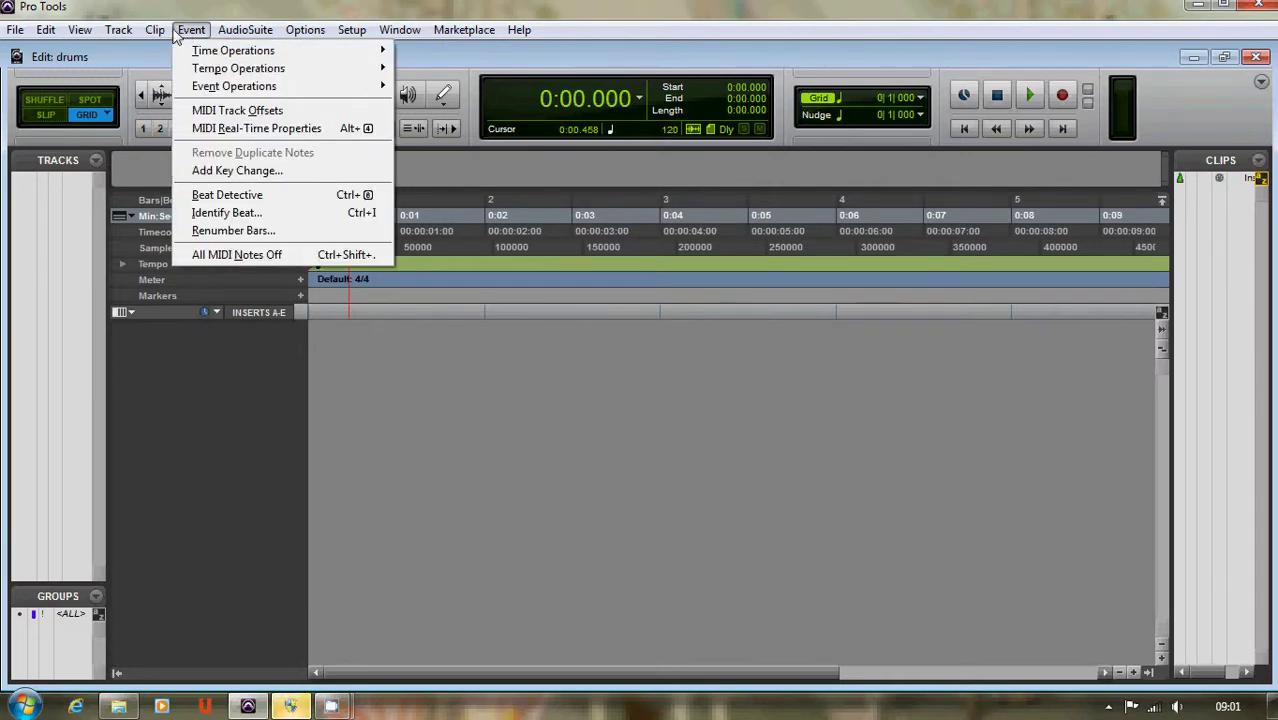
left_click(123, 49)
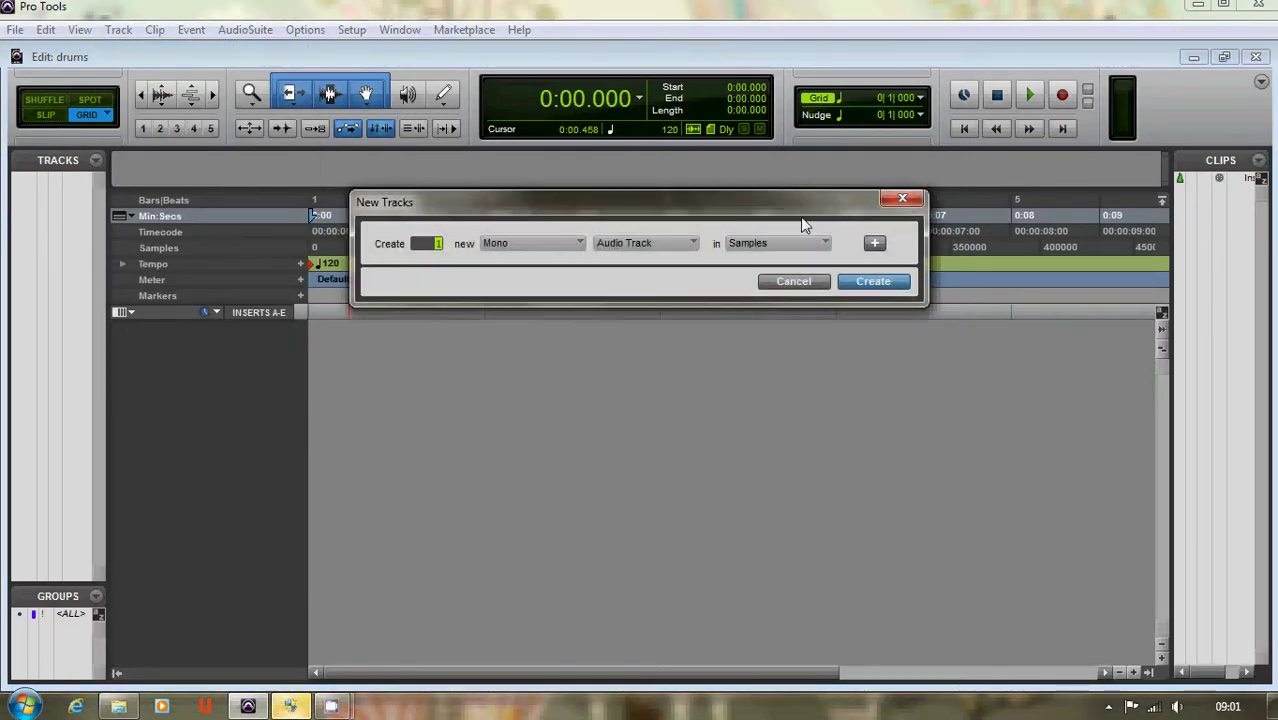
left_click(645, 243)
left_click(670, 323)
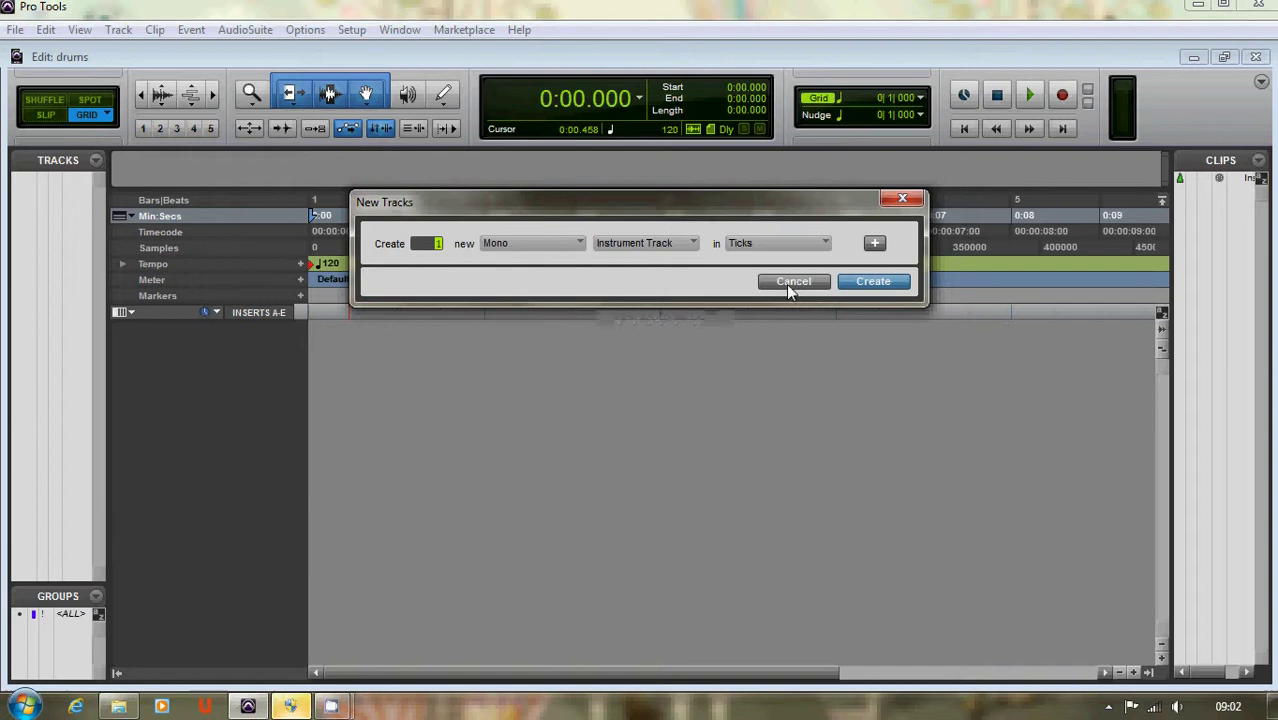
left_click(872, 283)
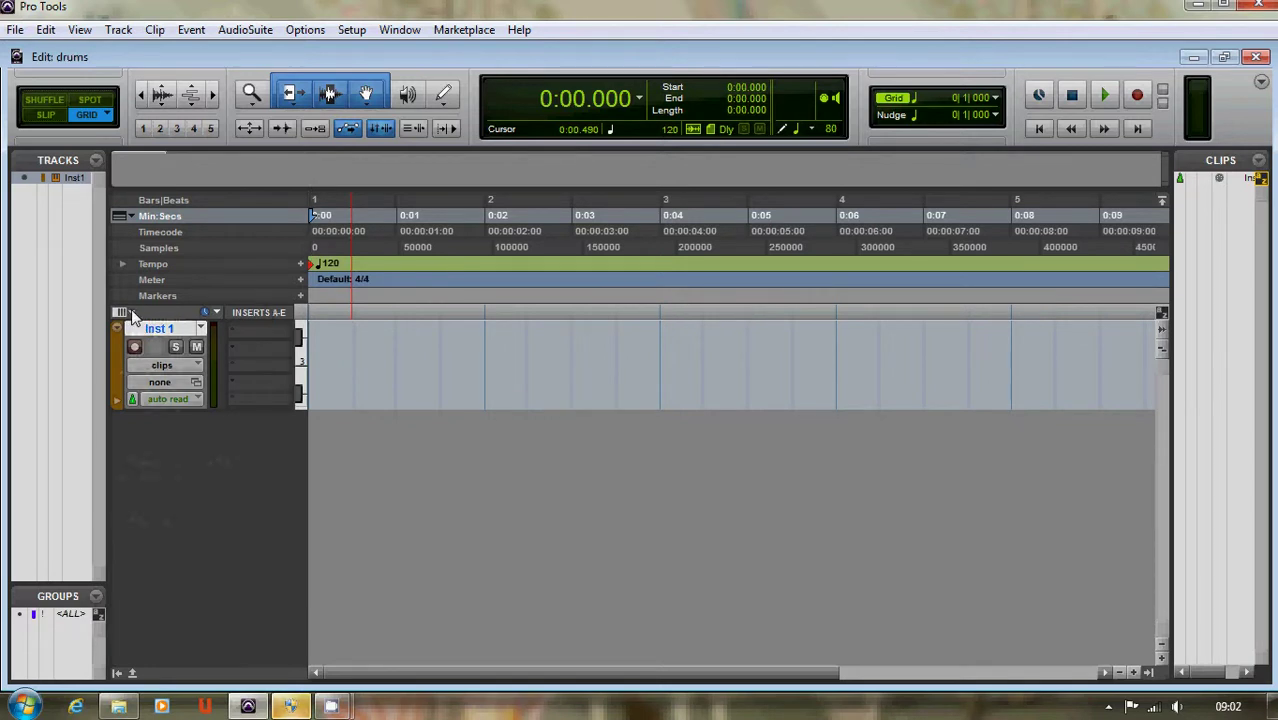
Show Inserts A–E and insert Structure Free (mono) from the Instrument plug-ins on Inst 1's first slot.
left_click(124, 314)
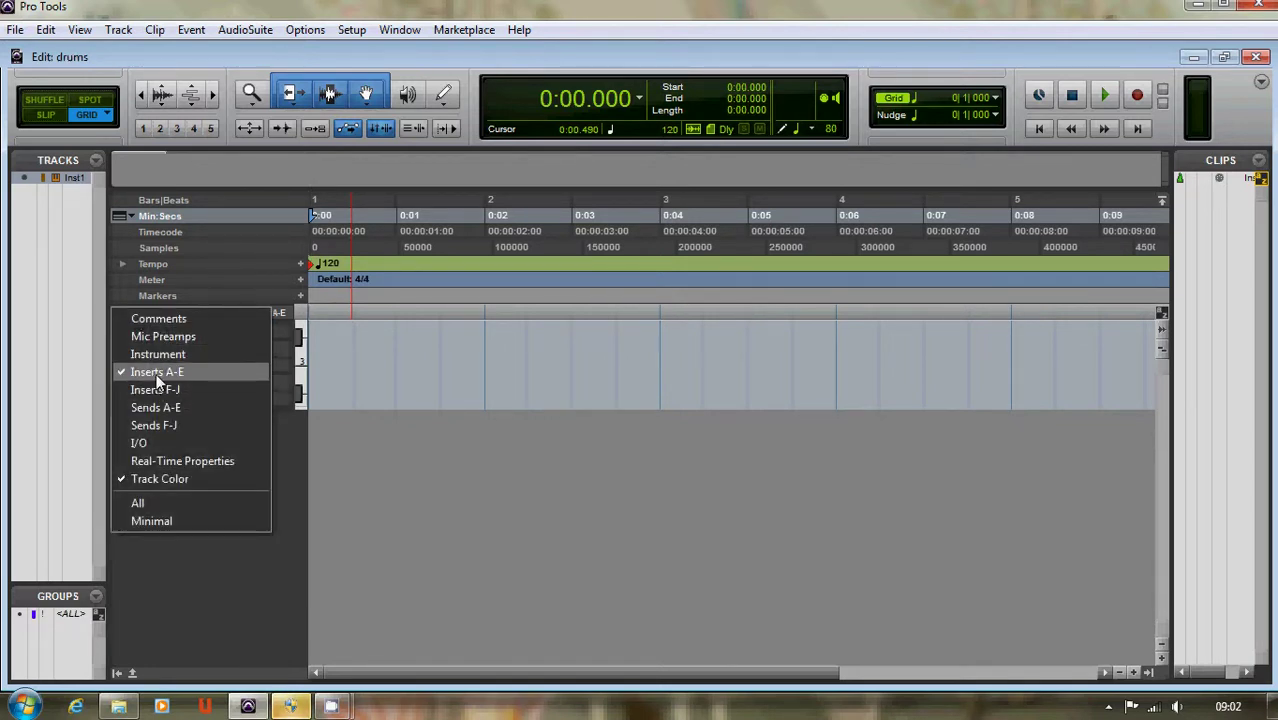
left_click(270, 392)
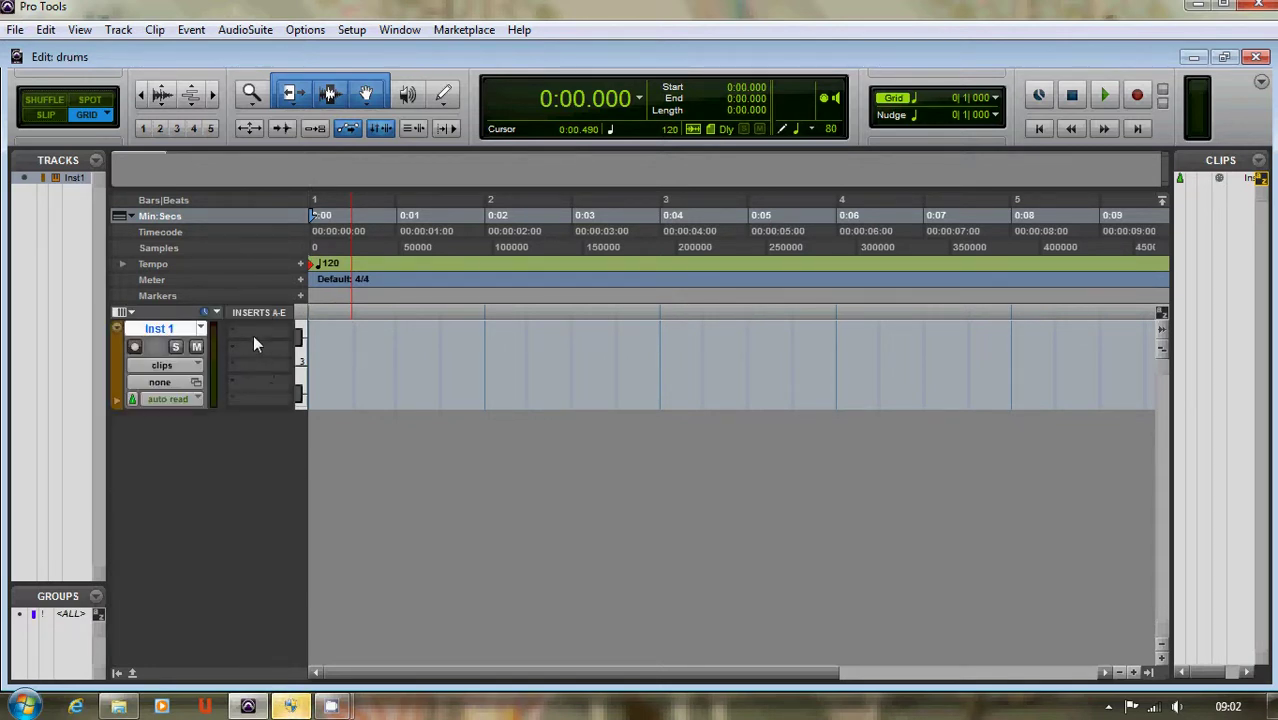
left_click(259, 338)
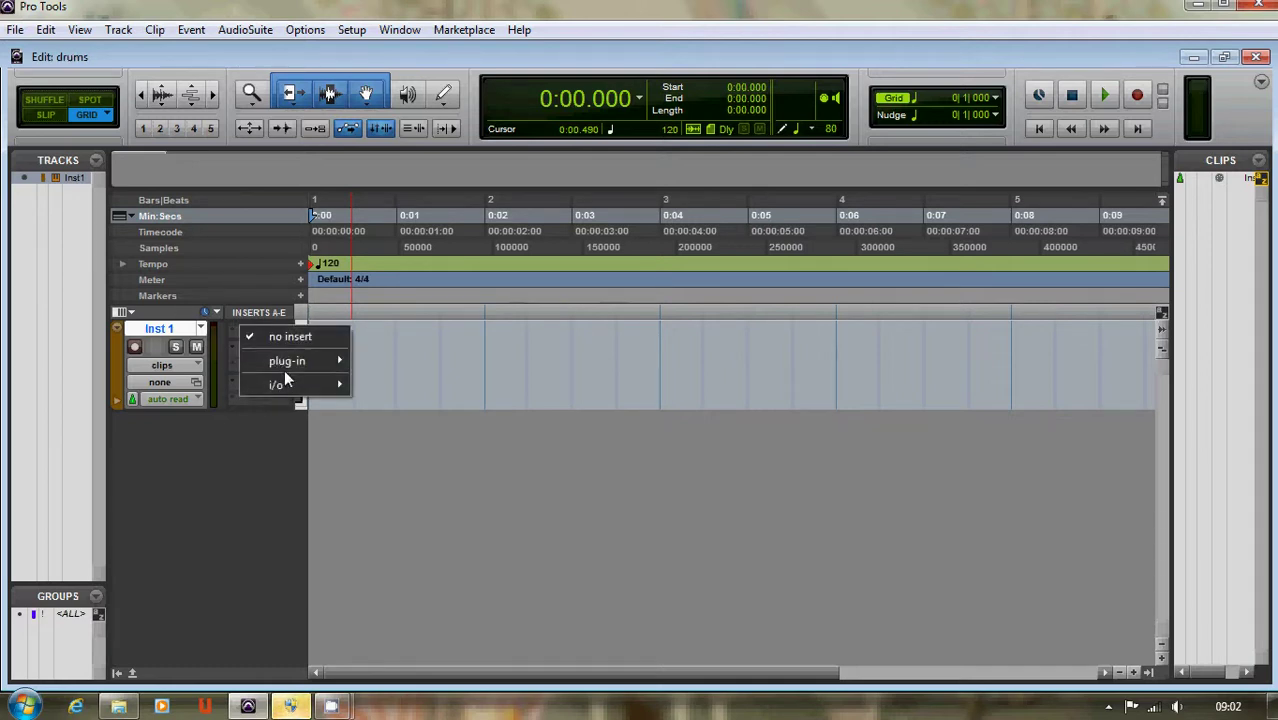
mouse_move(285, 360)
mouse_move(430, 521)
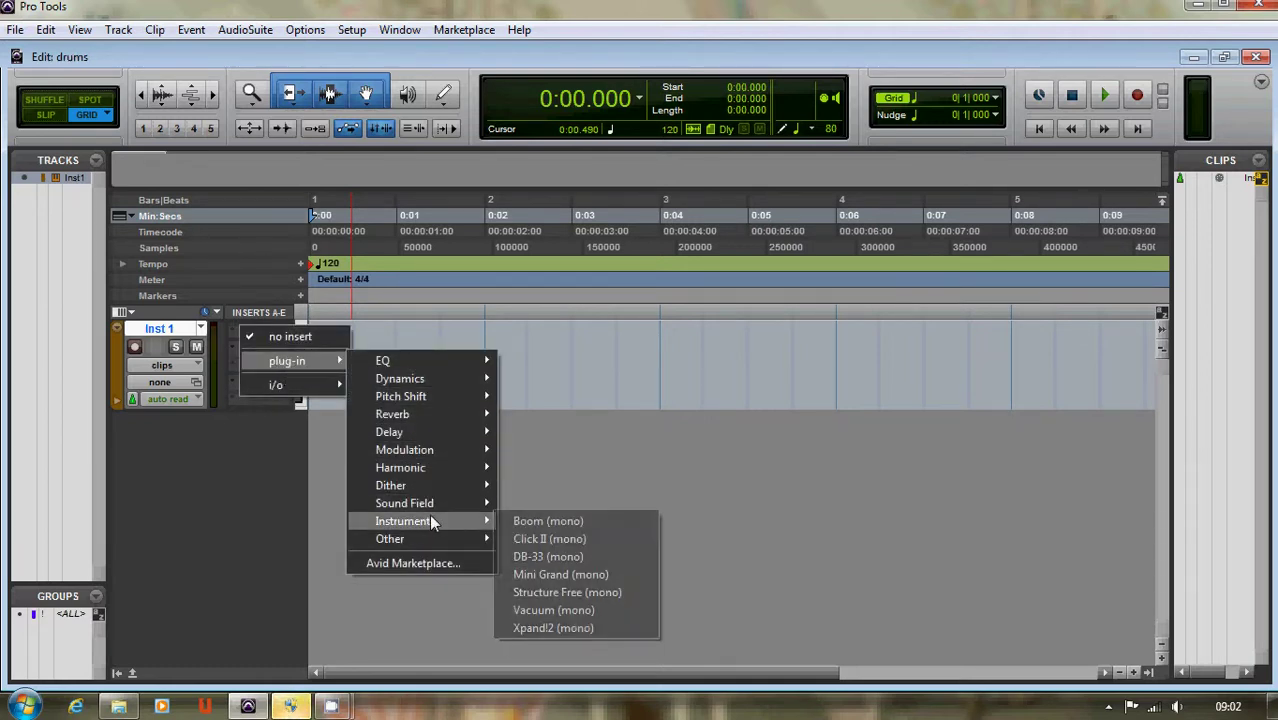
left_click(600, 592)
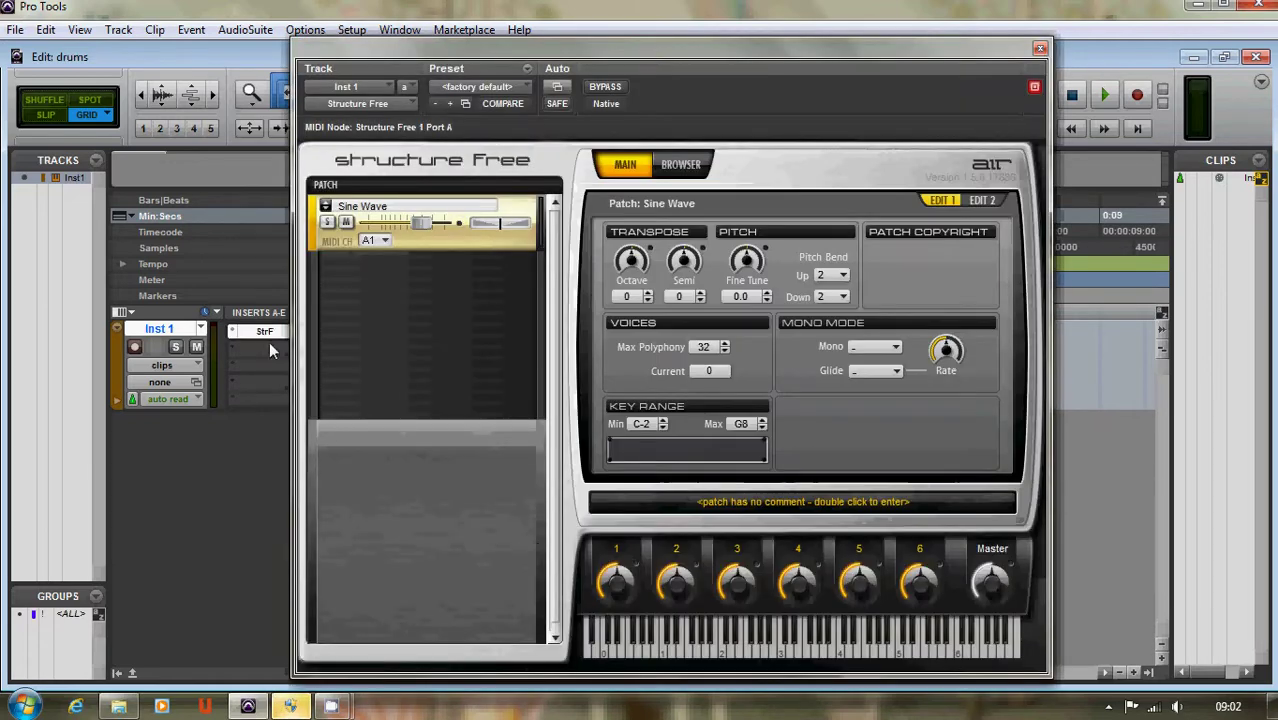
Swap the Sine Wave patch for 01 Studio Drums from Structure Factory Libraries, then close Structure Free.
right_click(461, 242)
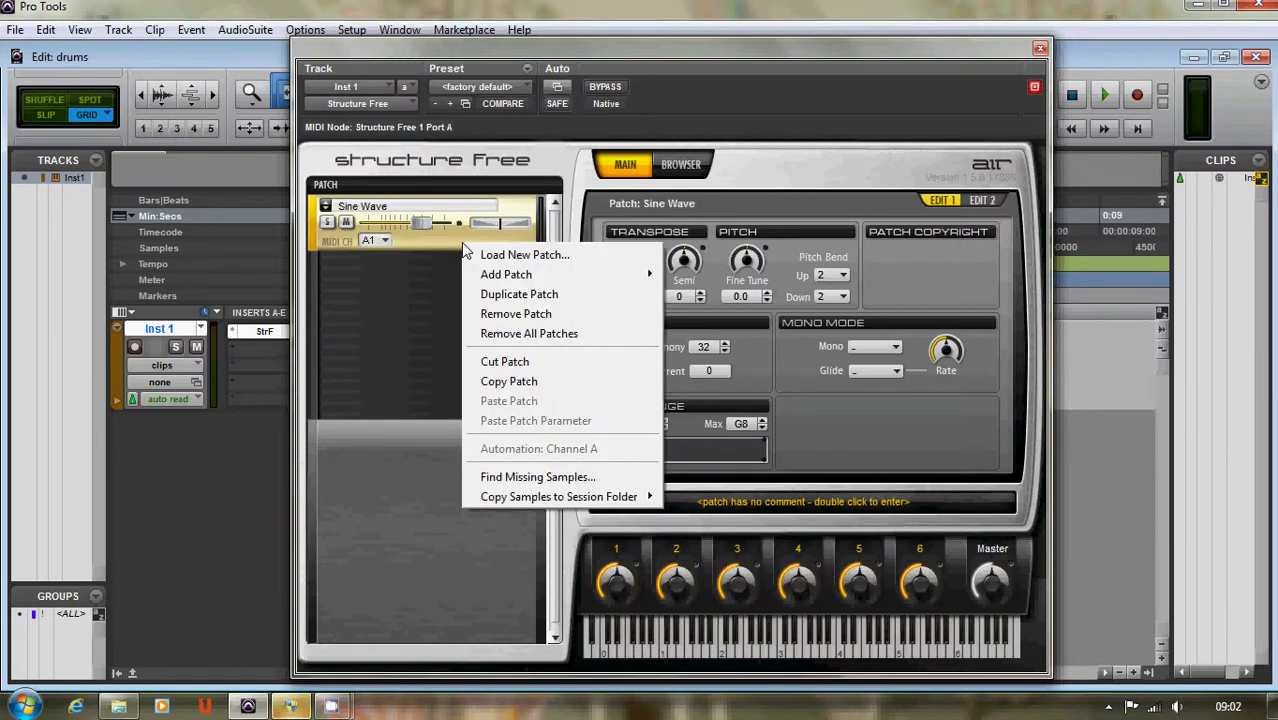
left_click(507, 315)
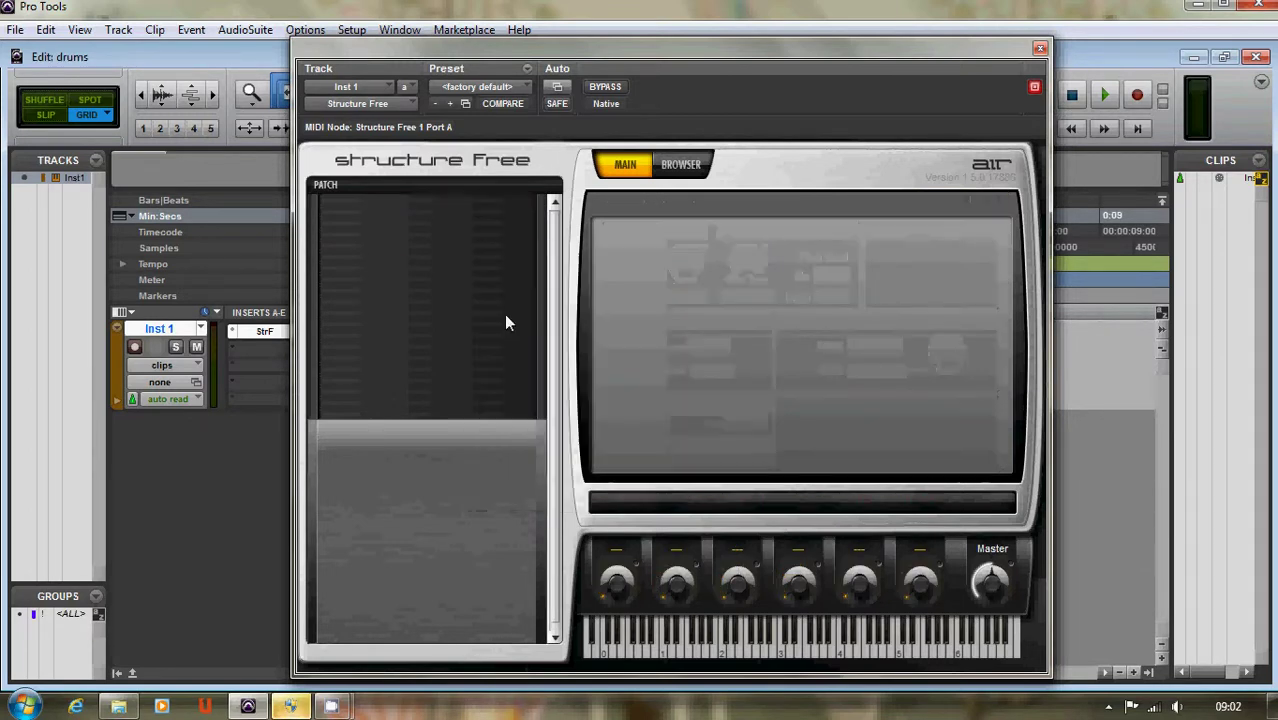
right_click(439, 231)
mouse_move(502, 268)
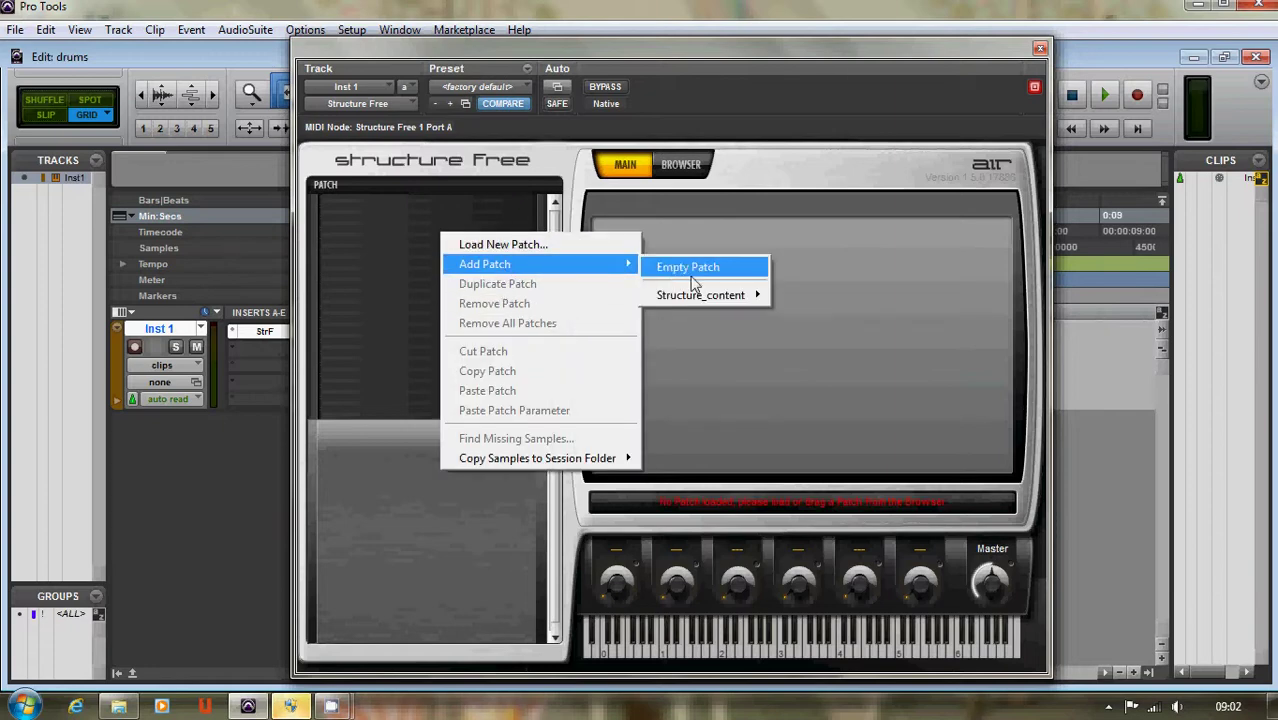
mouse_move(700, 305)
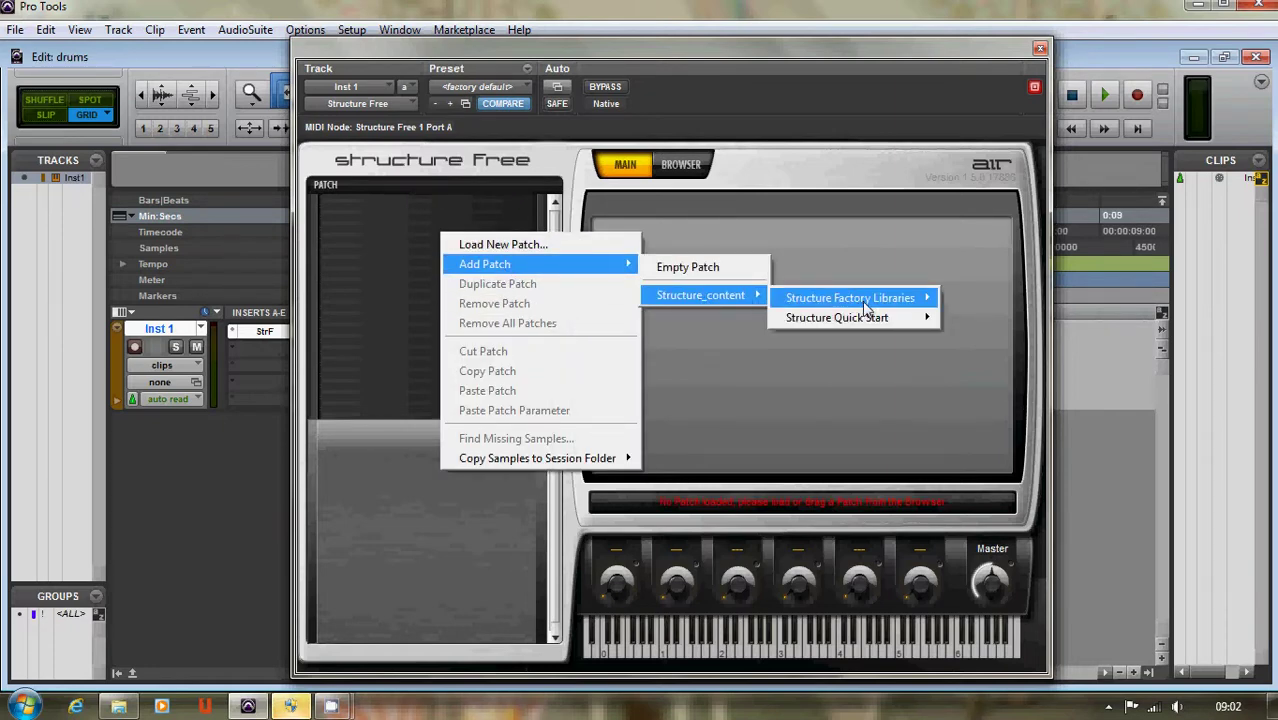
mouse_move(866, 308)
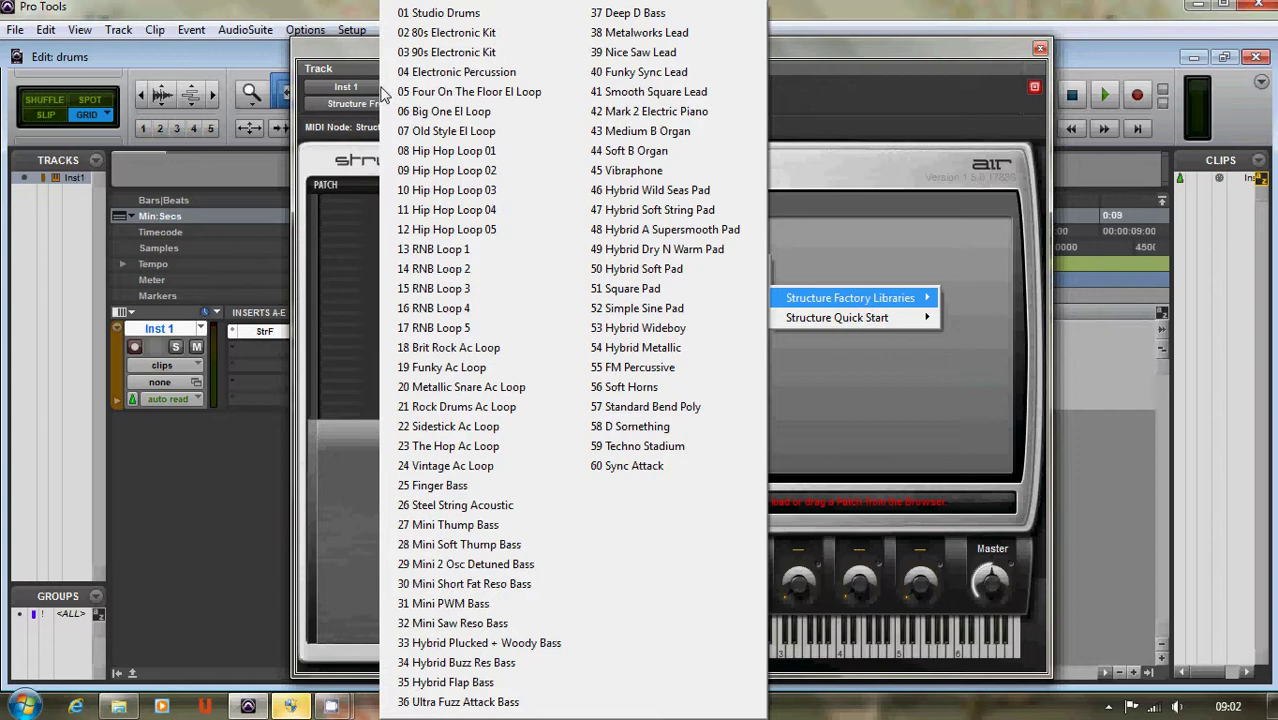
left_click(452, 13)
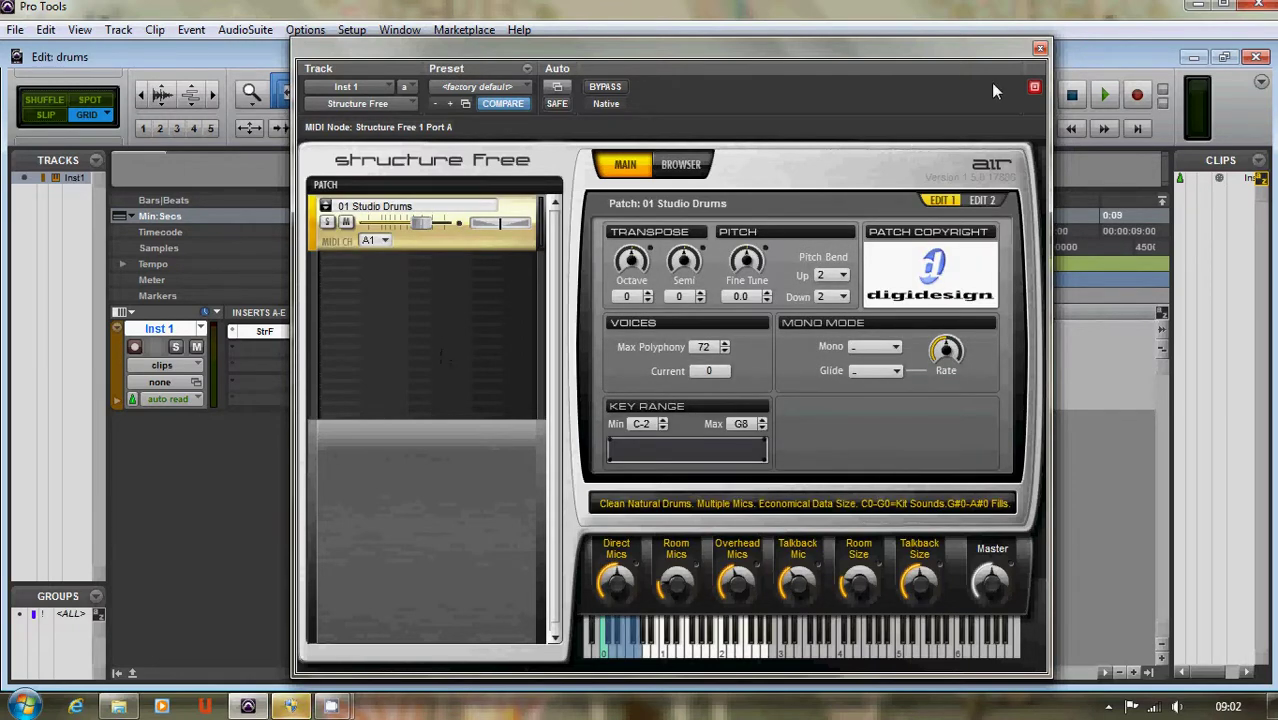
left_click(1040, 52)
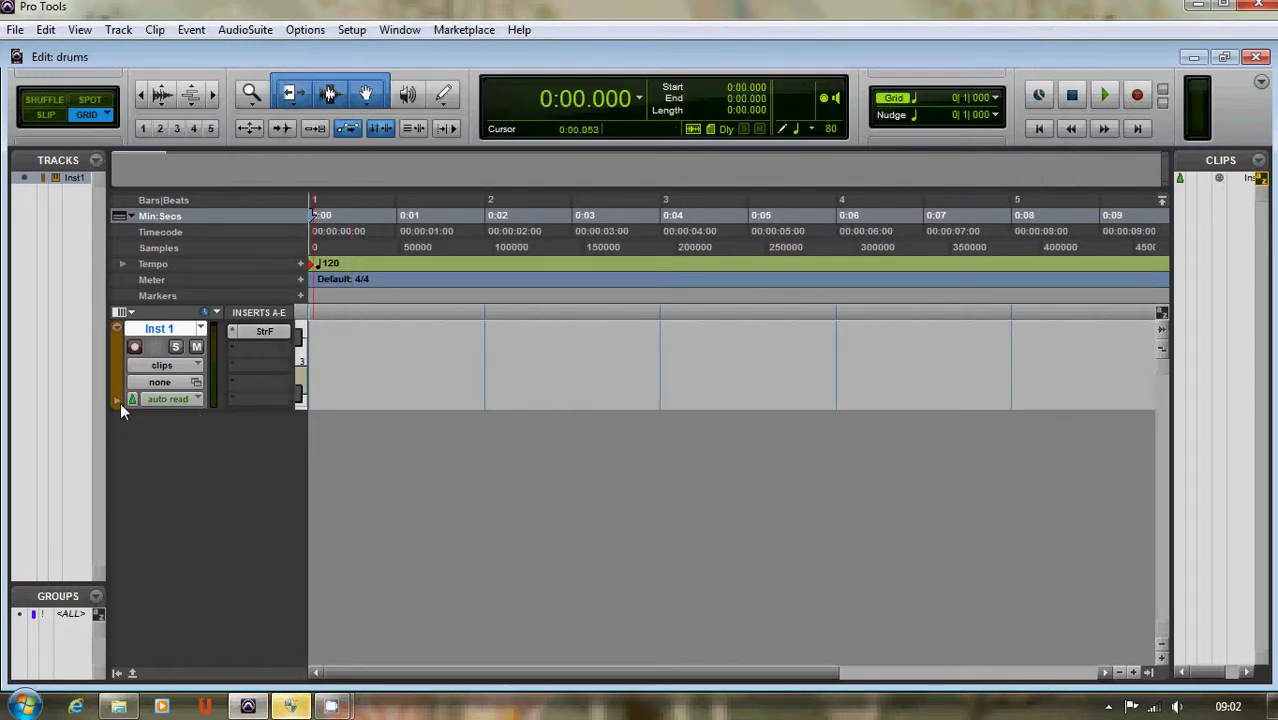
Record-arm Inst 1, enlarge its track height, and right-click its lane at 0:00.500.
left_click(136, 347)
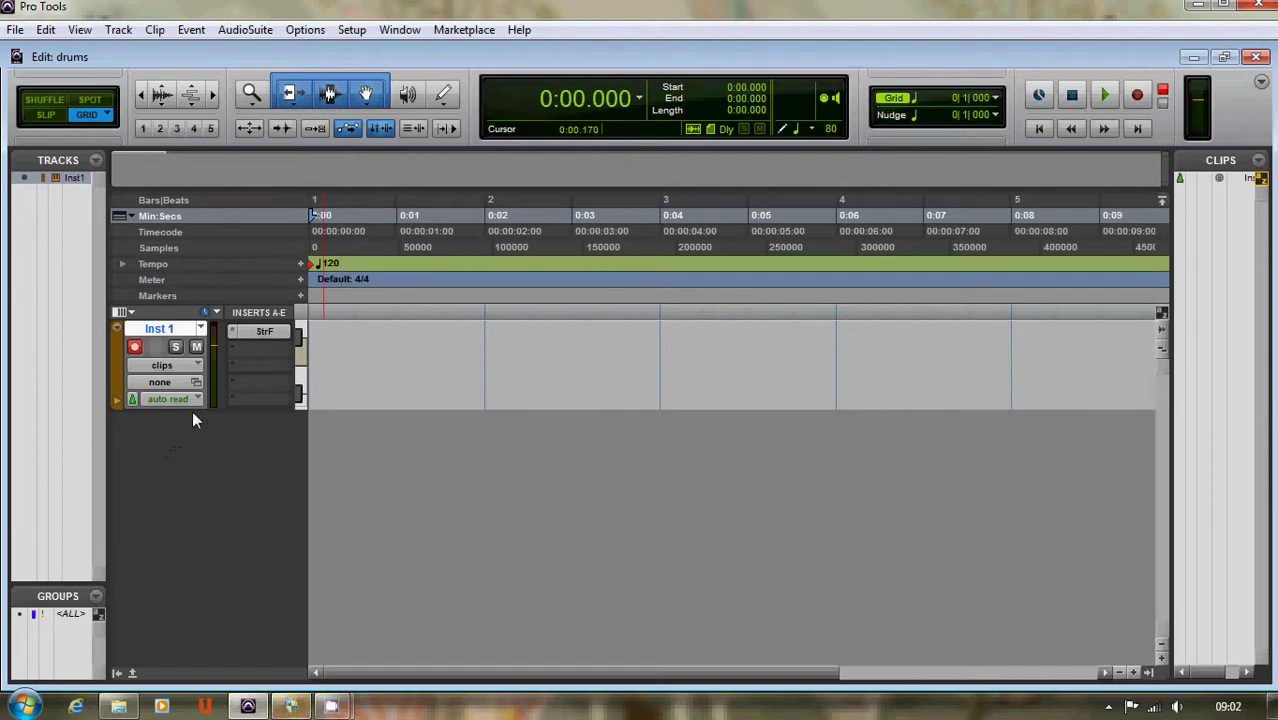
left_click_drag(200, 417, 205, 434)
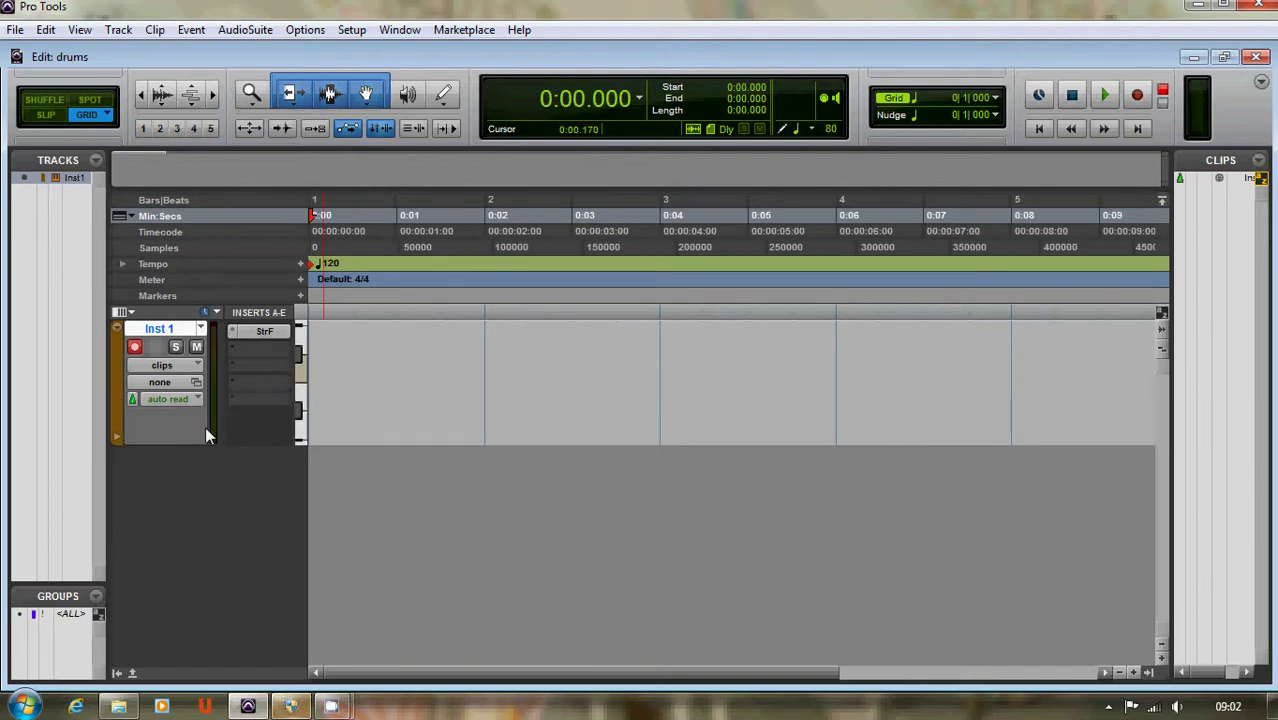
right_click(334, 348)
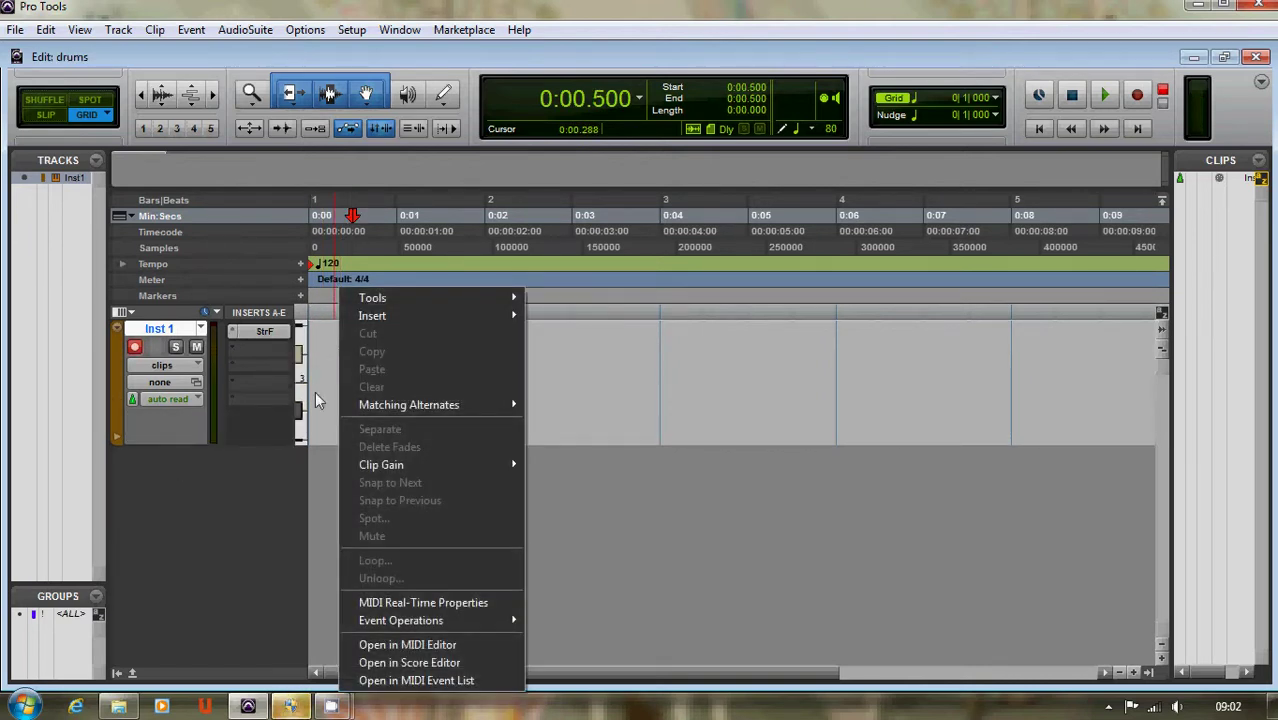
Open Inst 1 in the MIDI Editor and pencil a C1 note at 1|1|000.
left_click(408, 645)
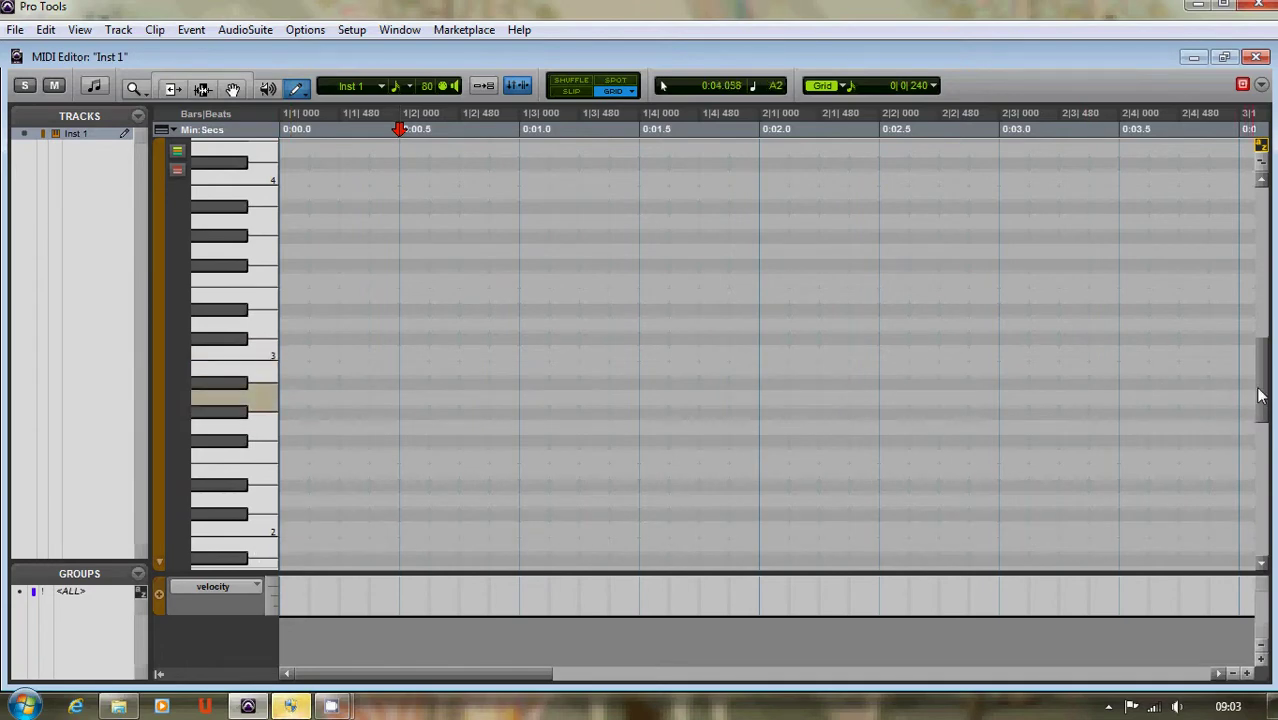
left_click_drag(1264, 357, 1264, 453)
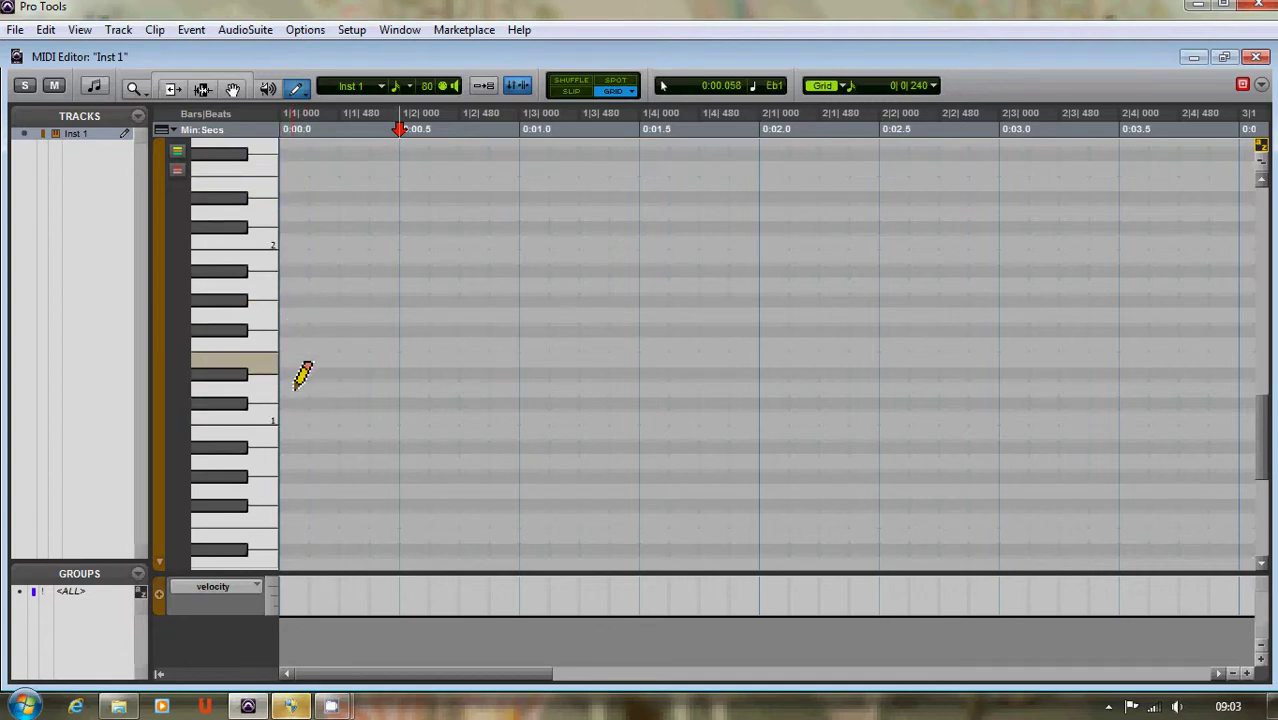
left_click(292, 417)
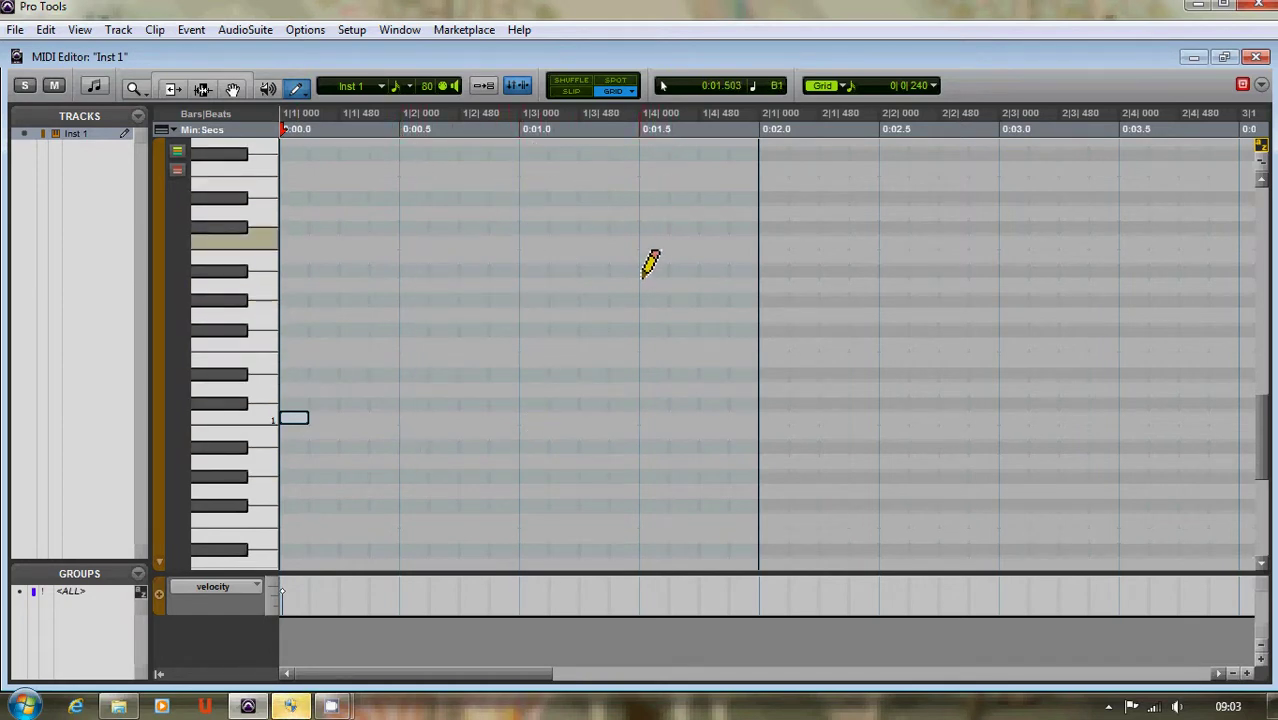
Adjust horizontal zoom in the MIDI Editor until bars 1–4 fill the grid.
left_click(1234, 676)
left_click(1234, 676)
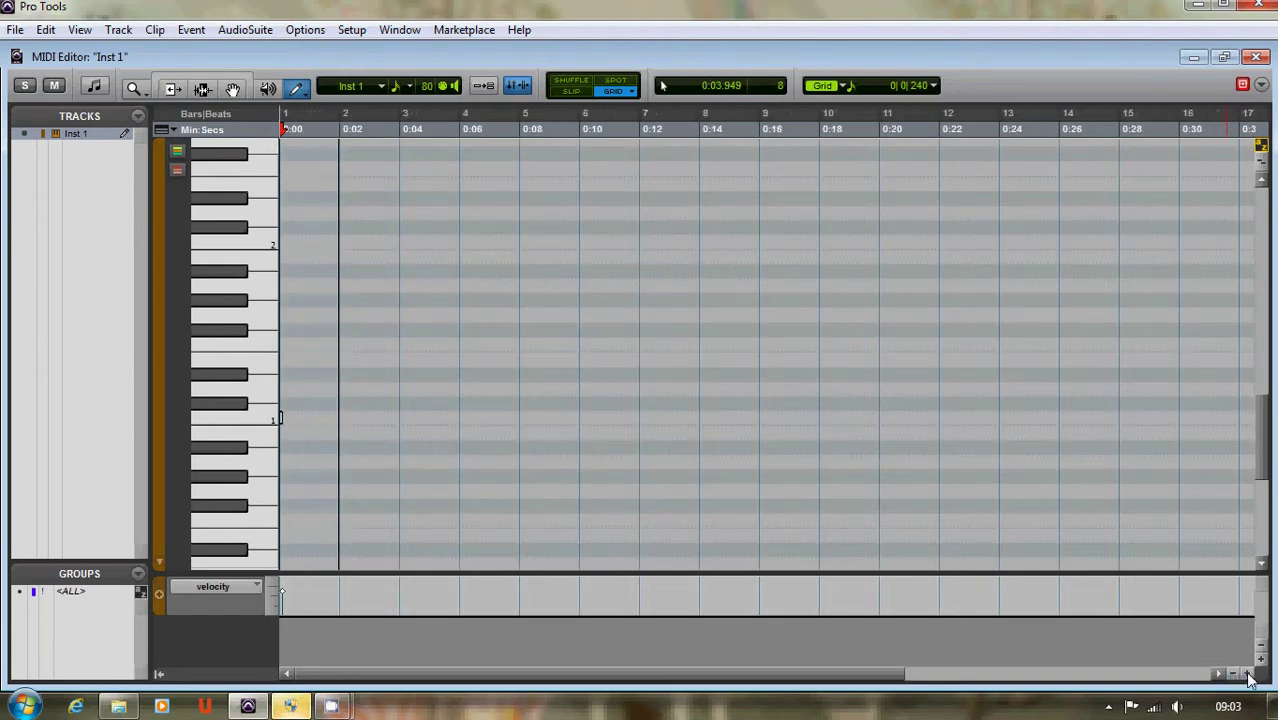
left_click(1249, 676)
left_click(1249, 676)
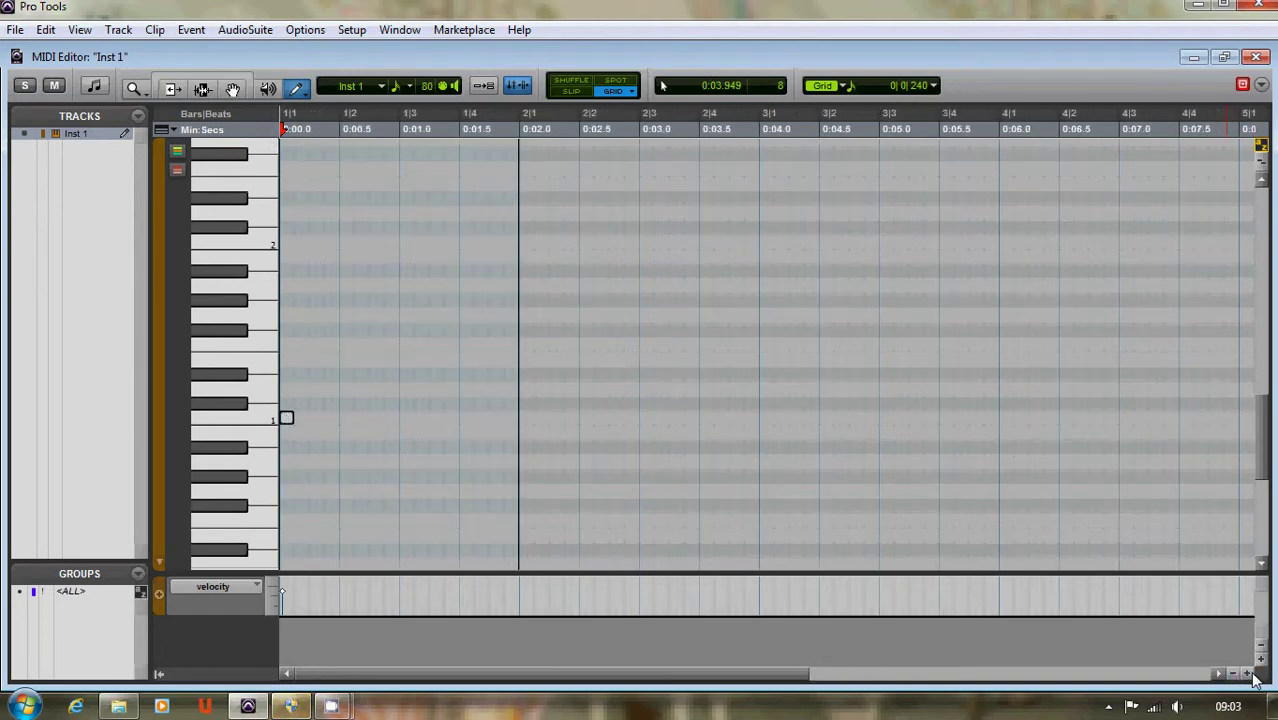
left_click(1248, 676)
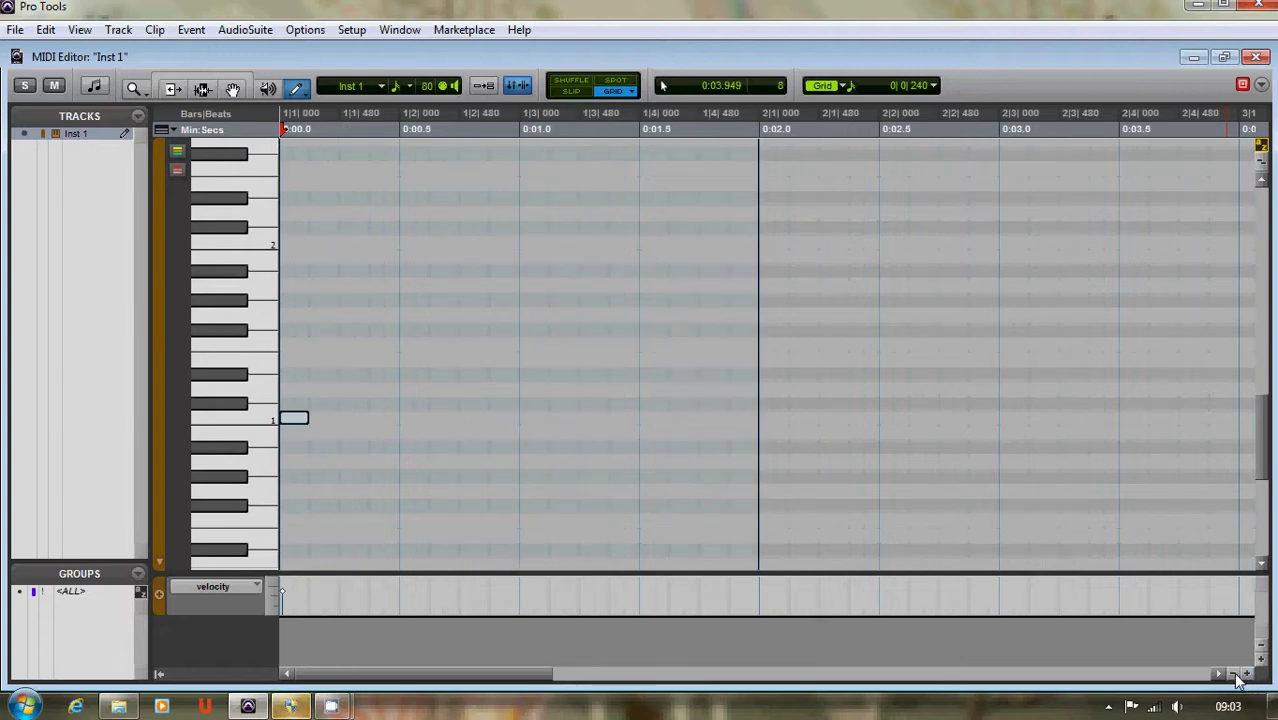
left_click(1234, 676)
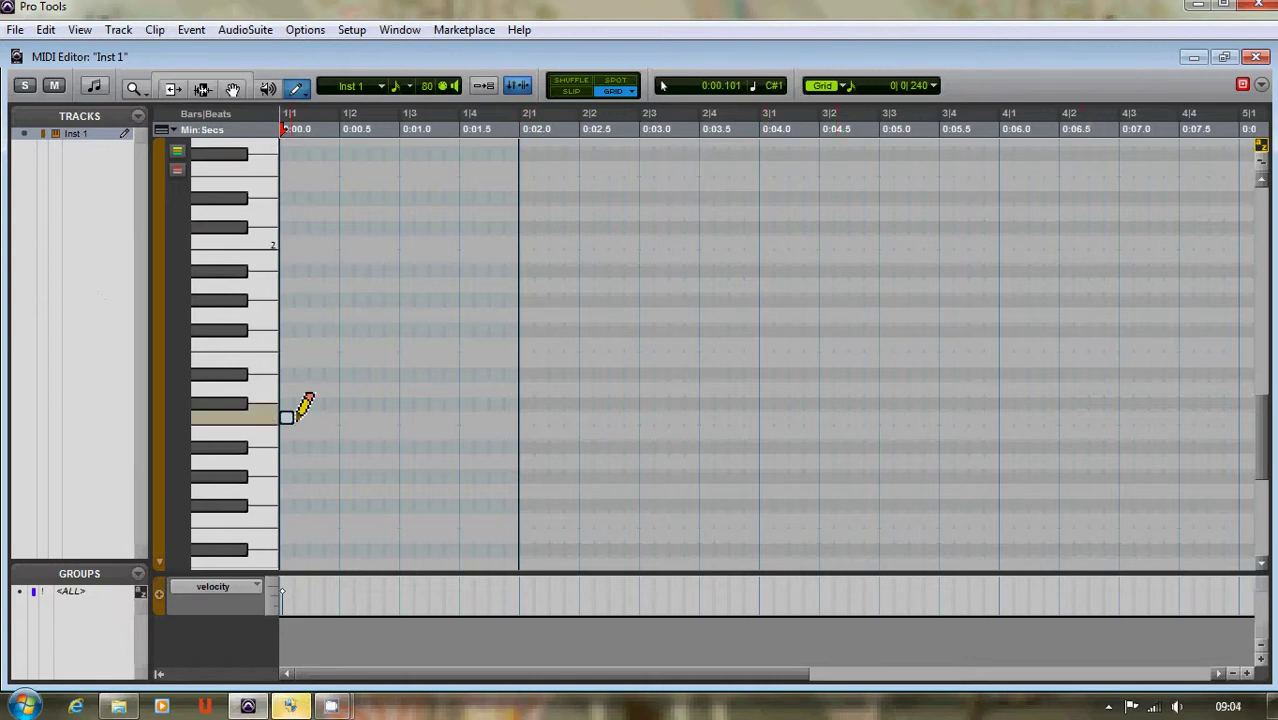
Add C1 notes on beats 2–4 and E1 notes on beats 2 and 4, then return to start.
left_click(346, 417)
left_click(406, 417)
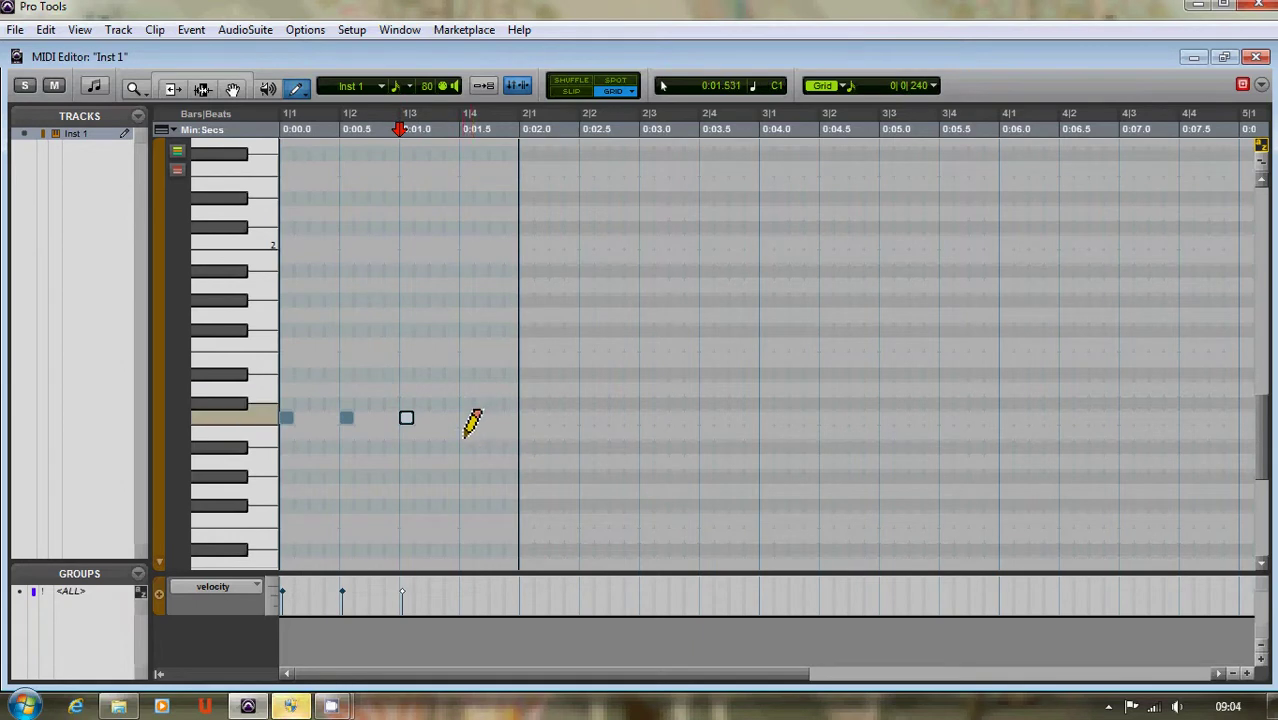
left_click(464, 418)
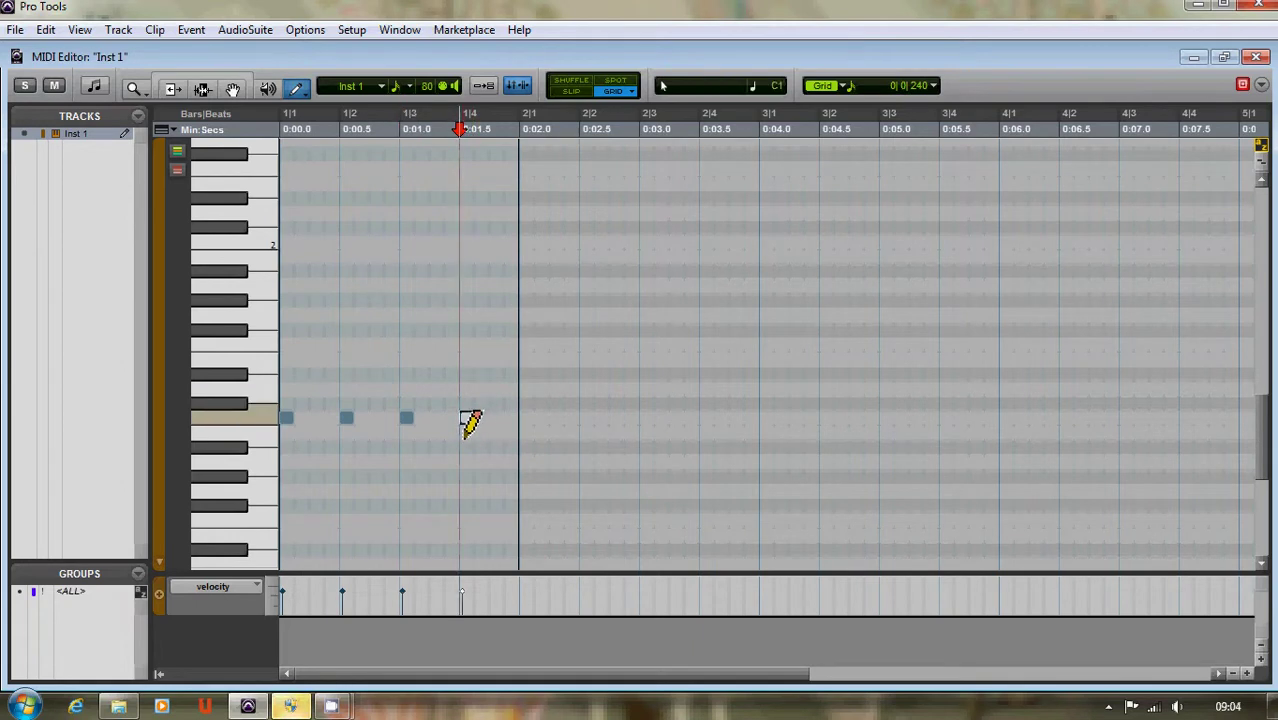
left_click(350, 362)
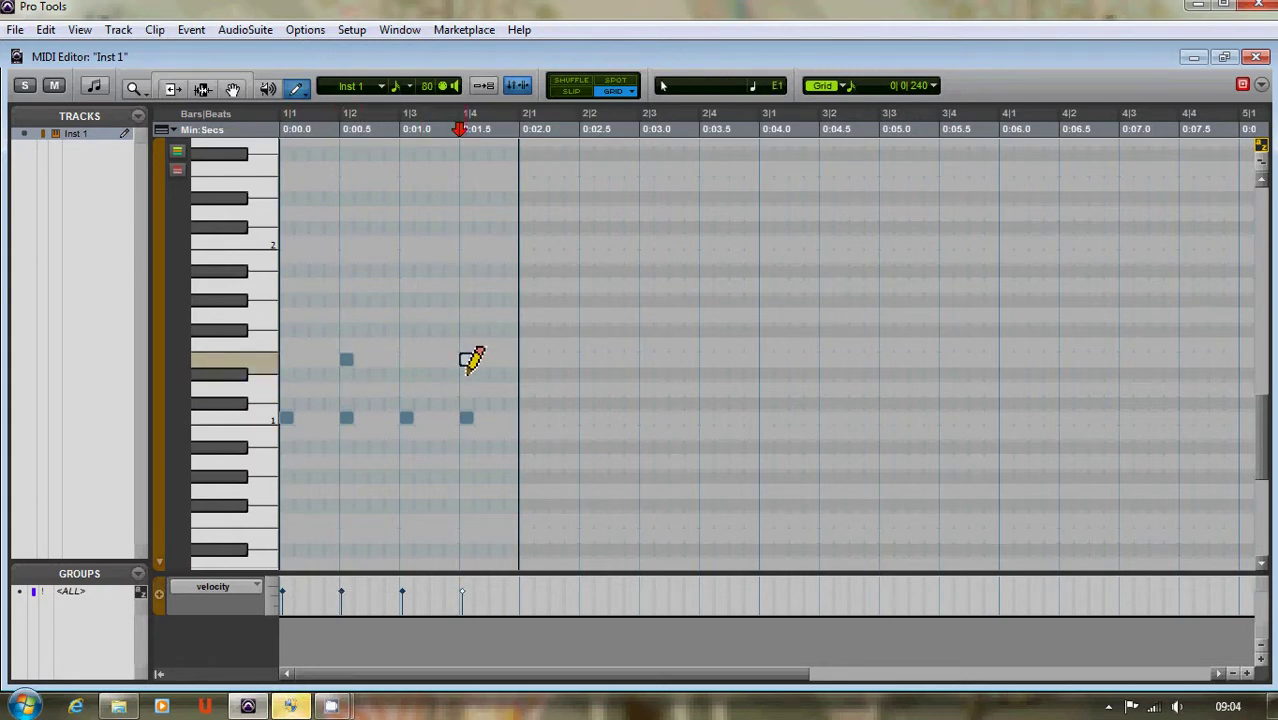
left_click(468, 362)
left_click(287, 121)
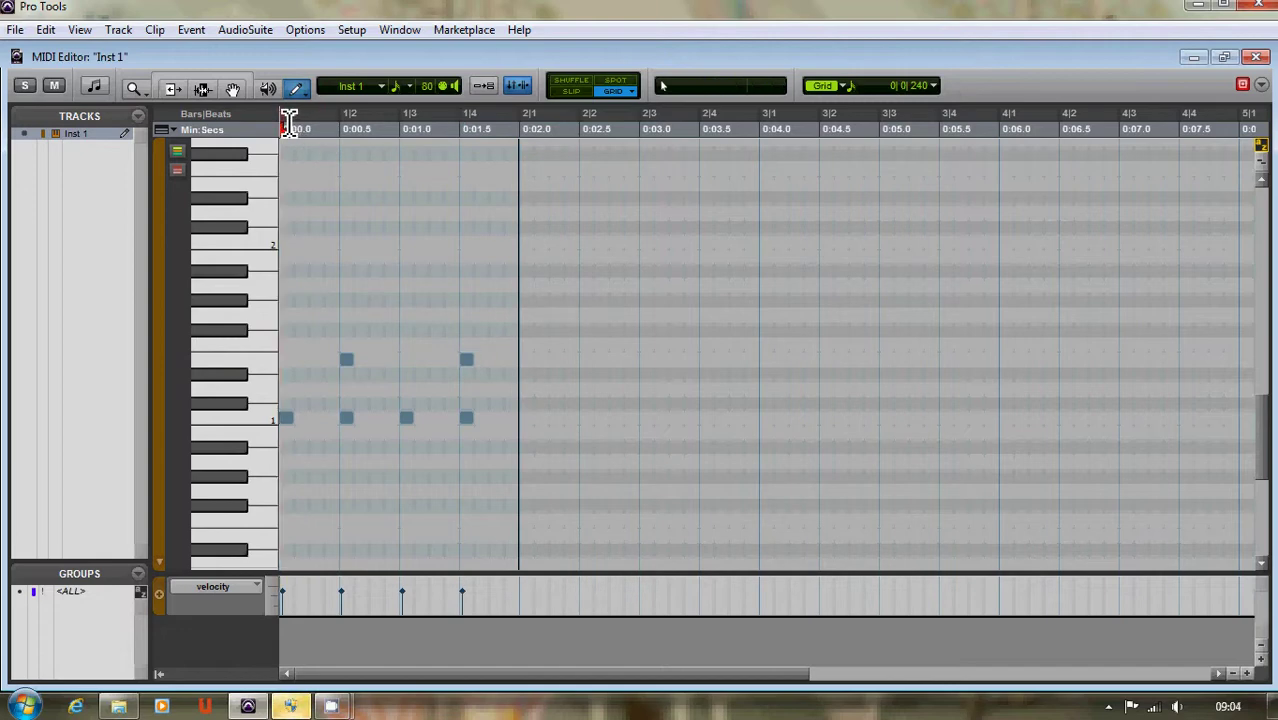
left_click(410, 29)
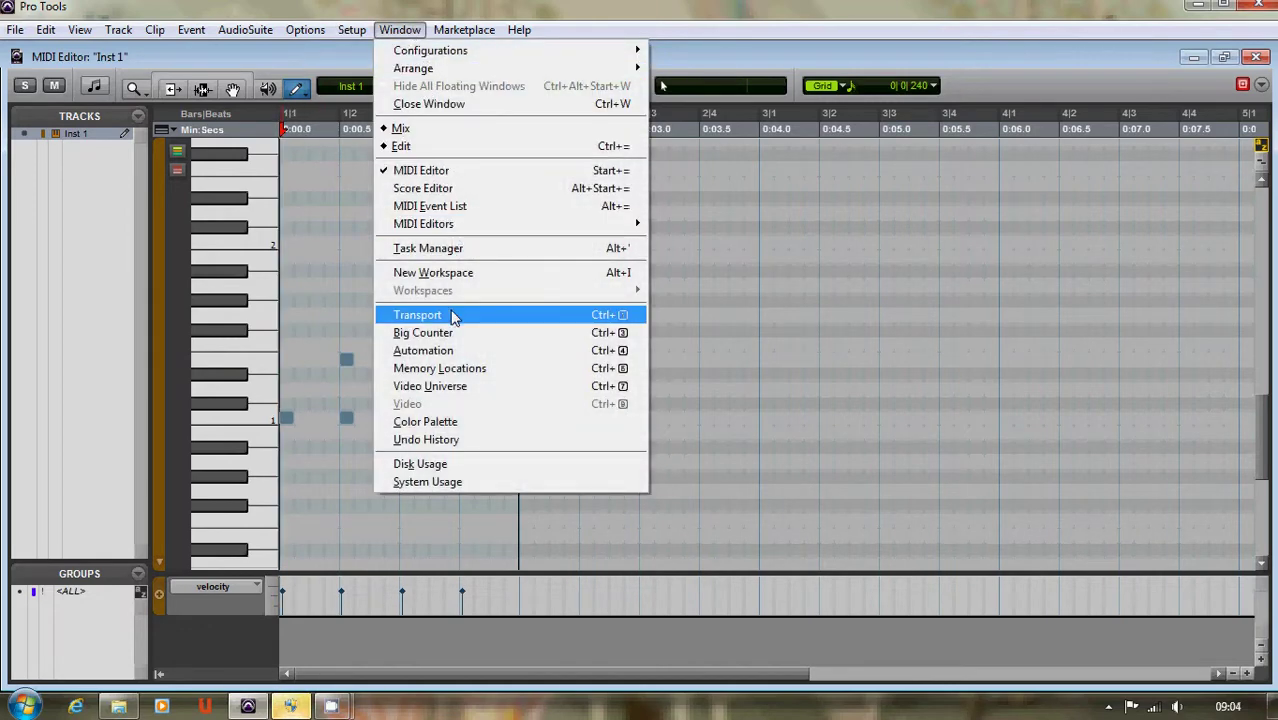
left_click(452, 316)
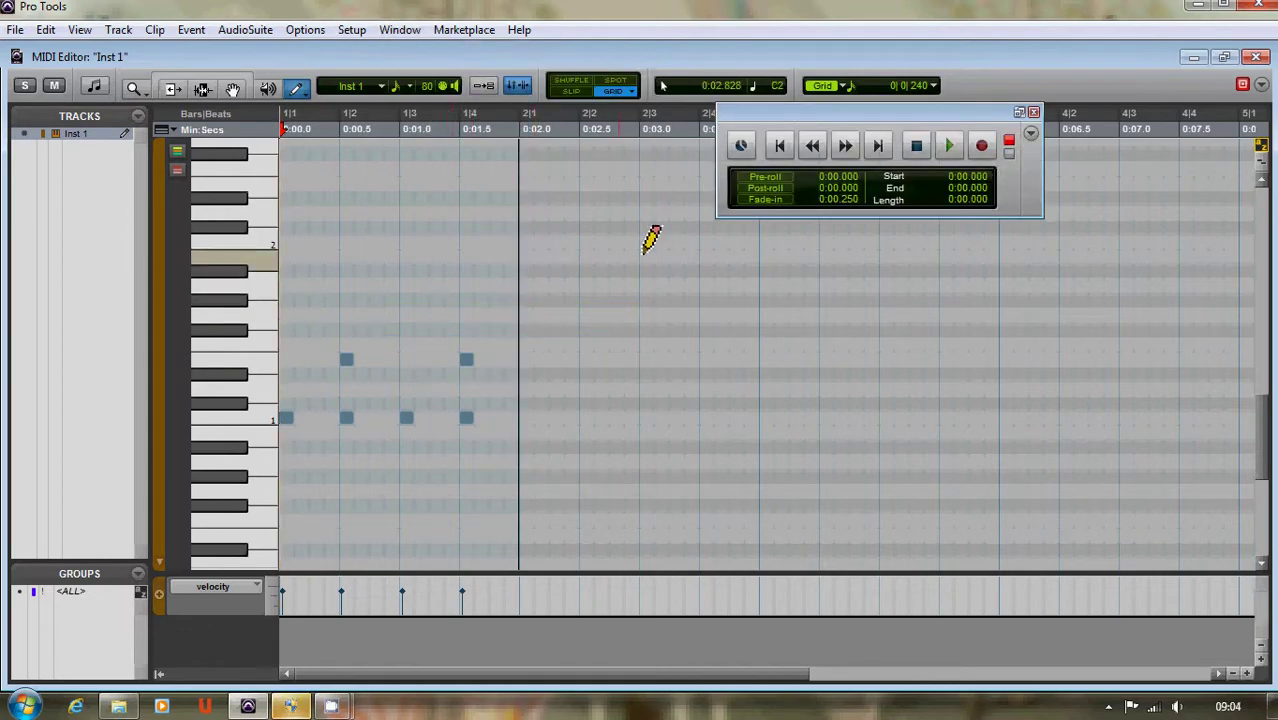
left_click(950, 148)
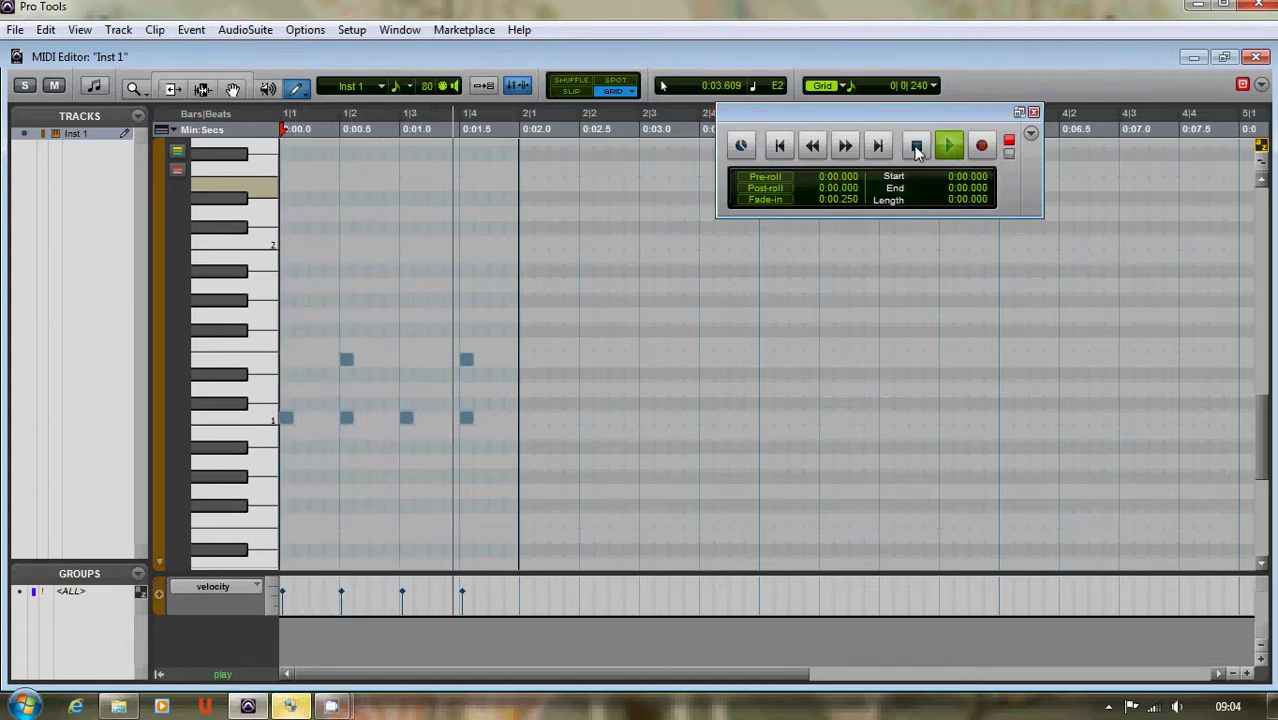
left_click(917, 148)
left_click(1034, 112)
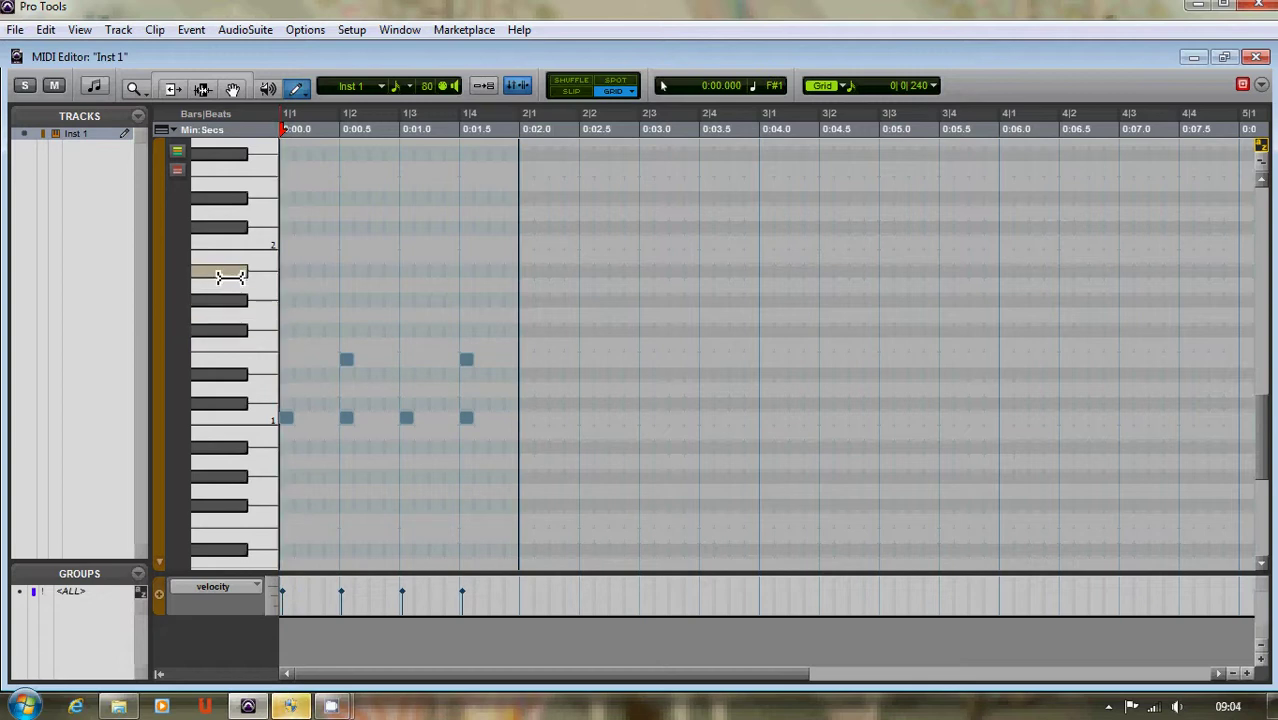
Pencil F#1 notes on all four beats of bar 1.
left_click(297, 333)
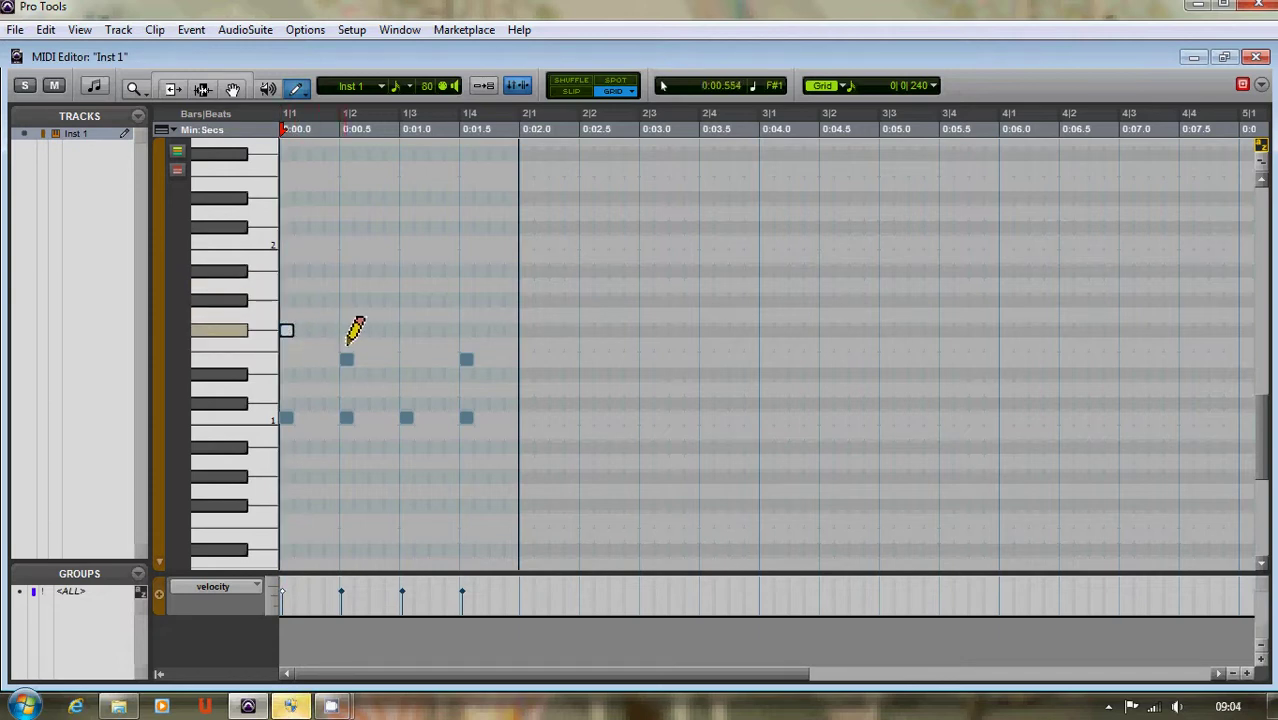
left_click(346, 331)
left_click(406, 331)
left_click(466, 331)
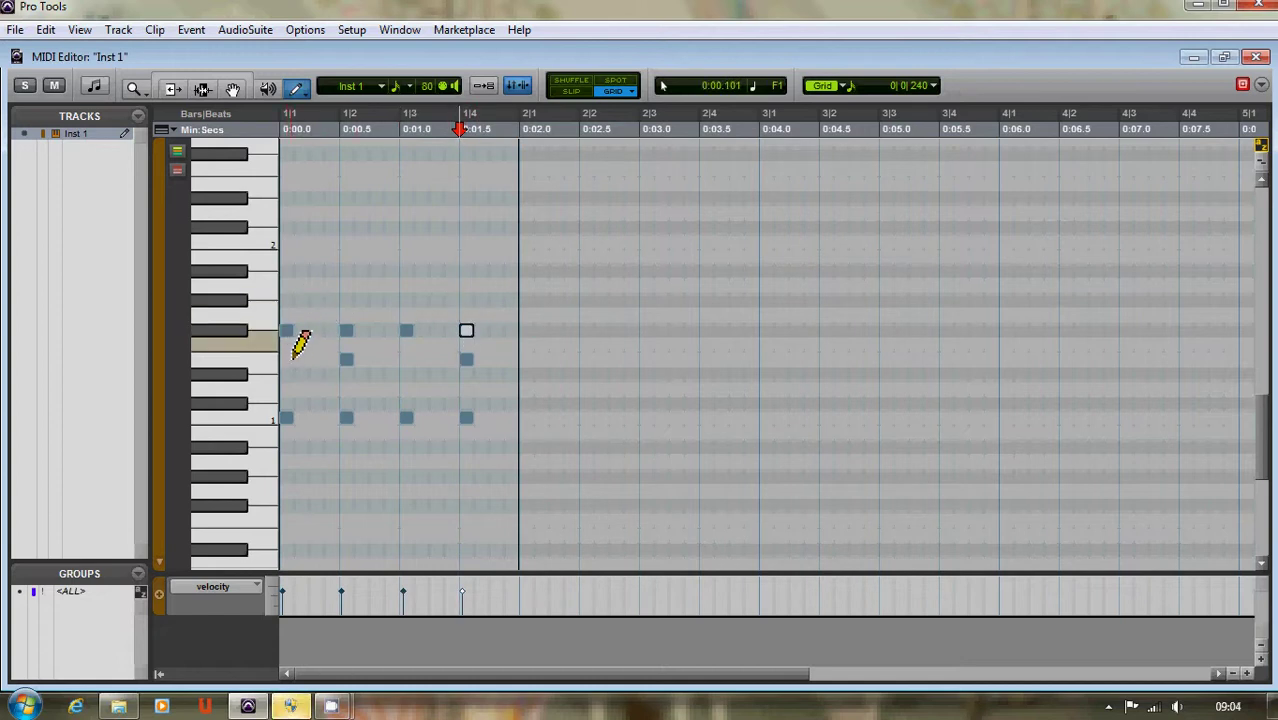
Add Bb1 notes on the four off-beats of bar 1.
left_click(316, 271)
left_click(376, 271)
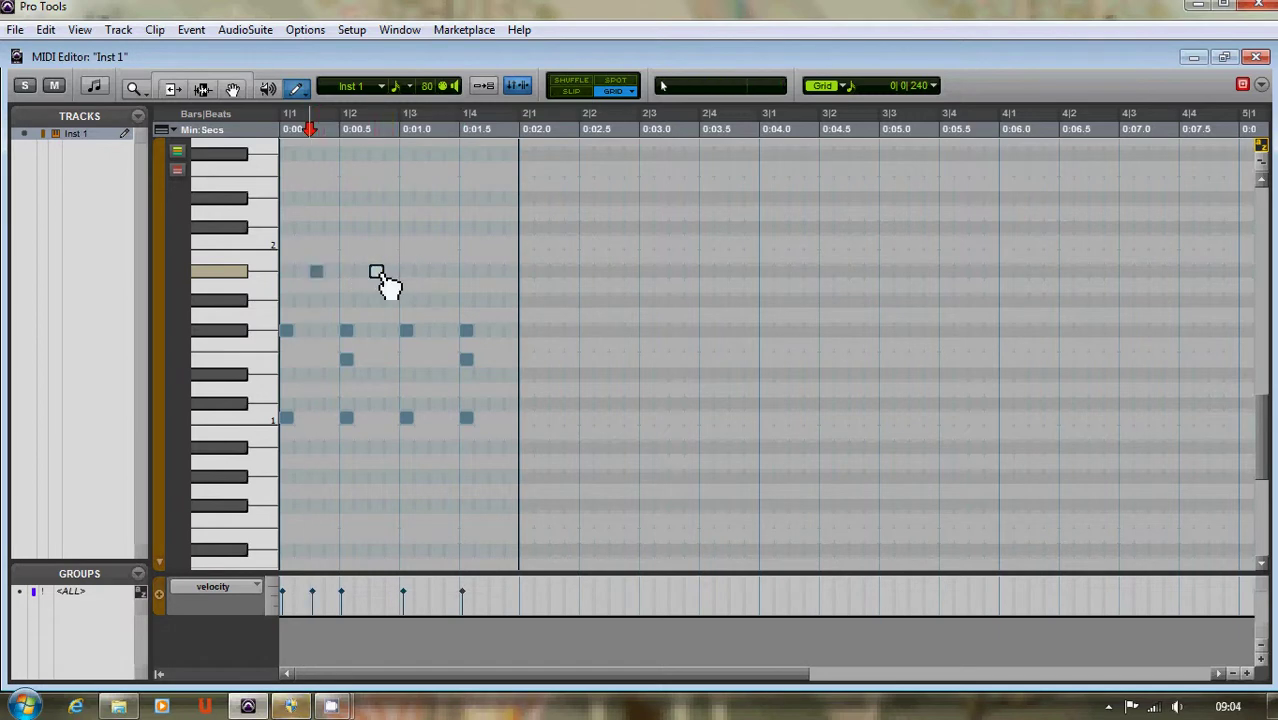
left_click(436, 271)
left_click(496, 271)
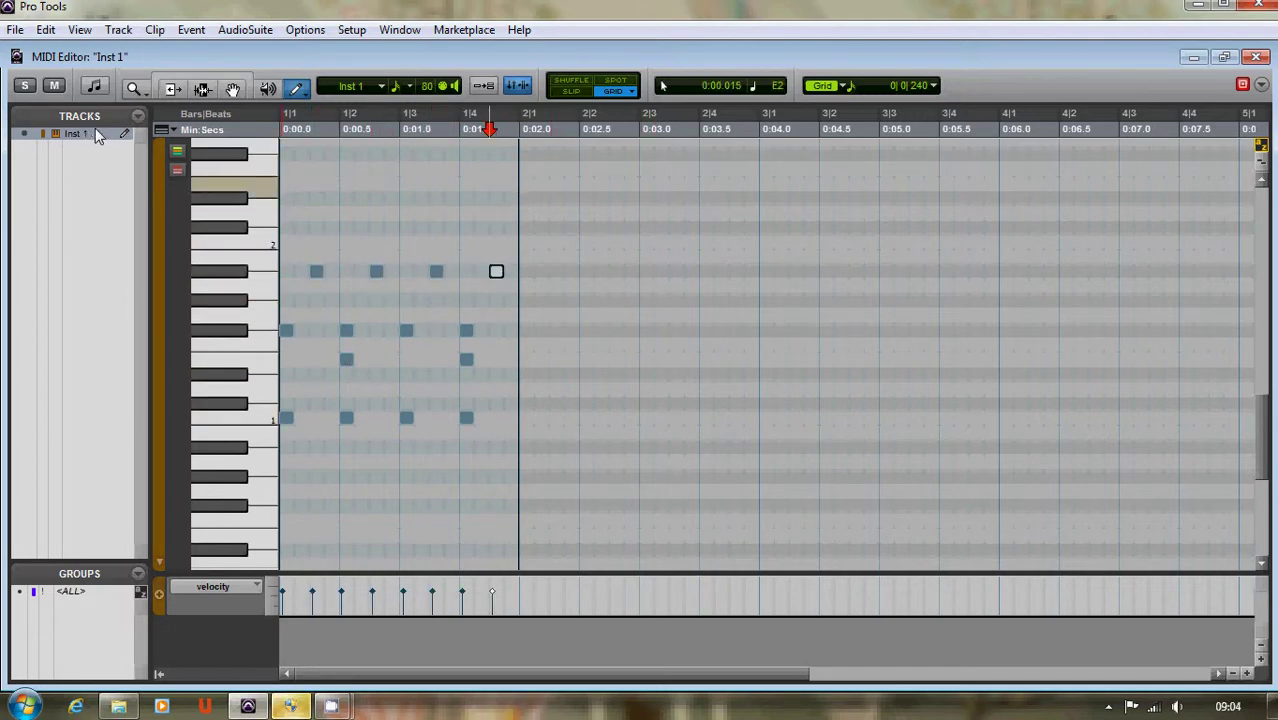
Play the one-bar pattern from the start, then close the MIDI Editor.
left_click(288, 128)
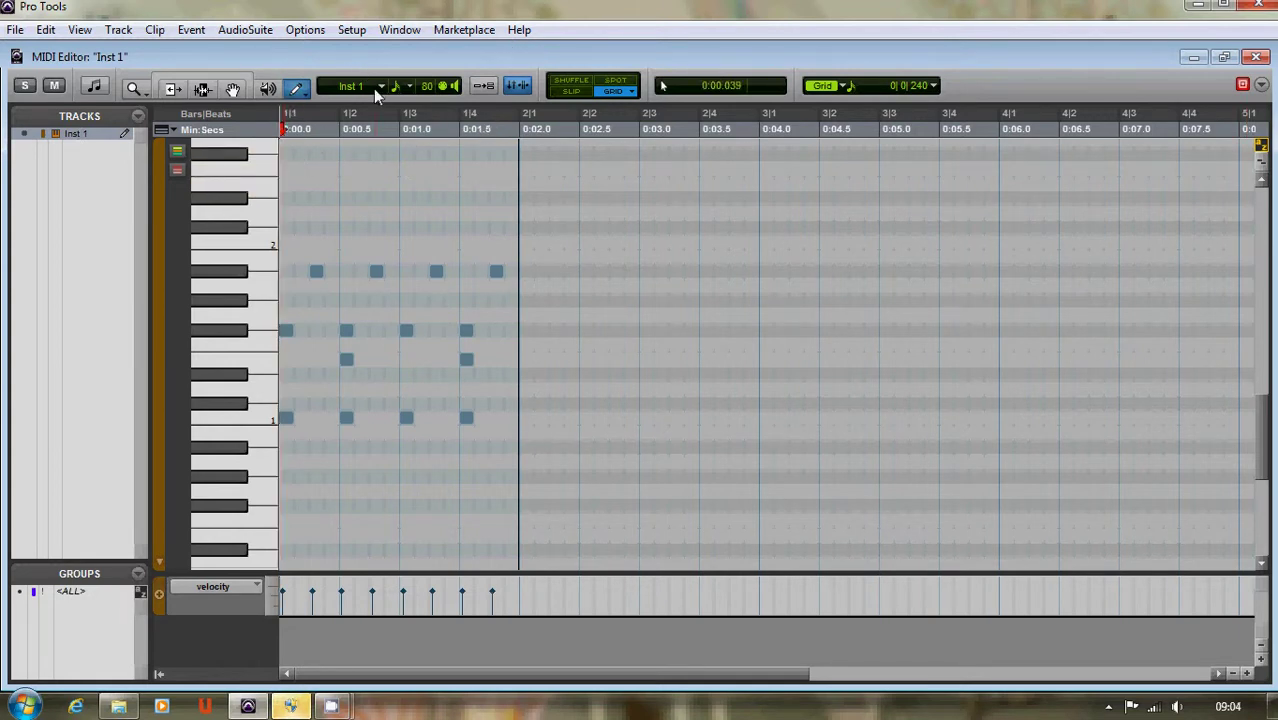
key("space")
left_click(1256, 57)
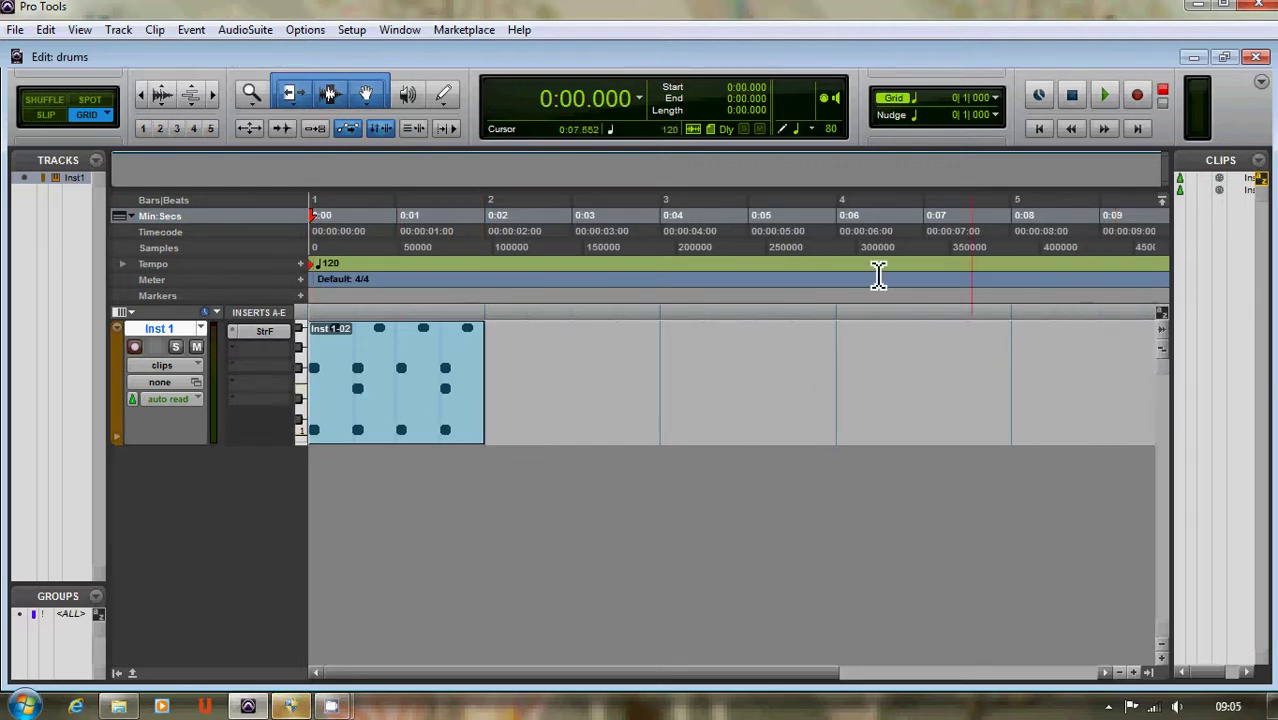
Switch the Trim tool to Loop and extend the Inst 1-02 clip to bar 7.
left_click(296, 100)
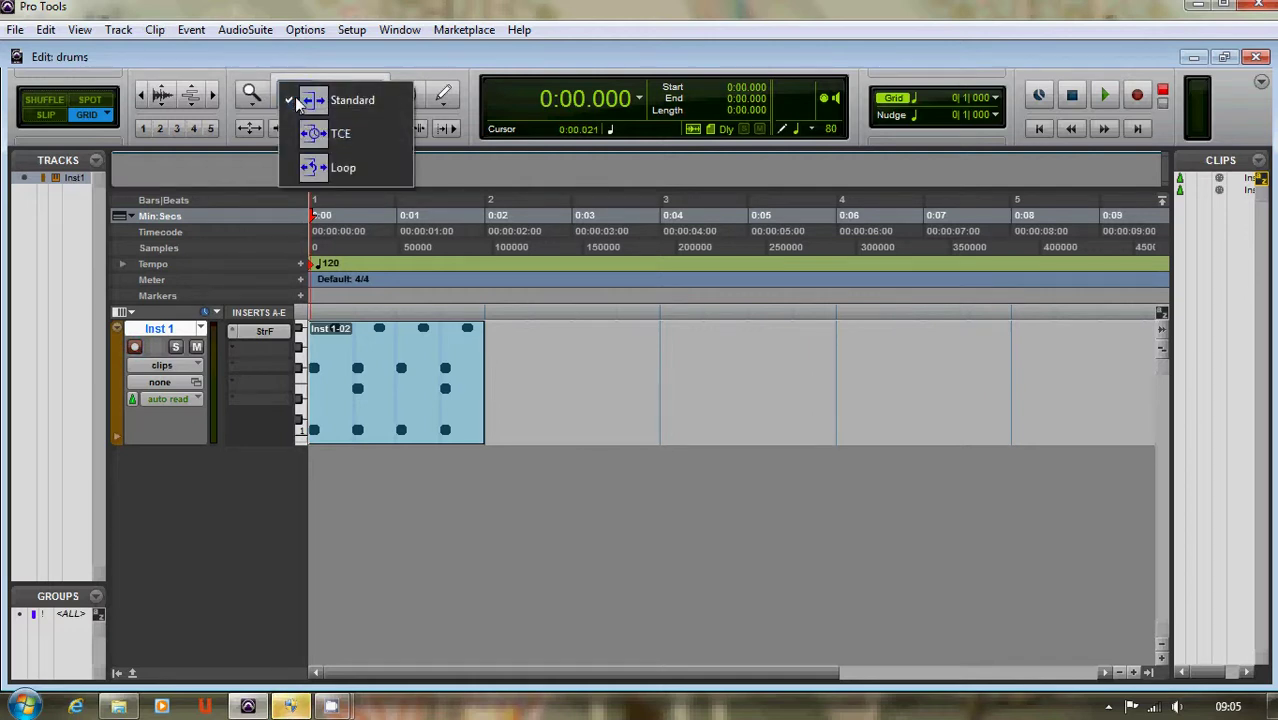
left_click(316, 169)
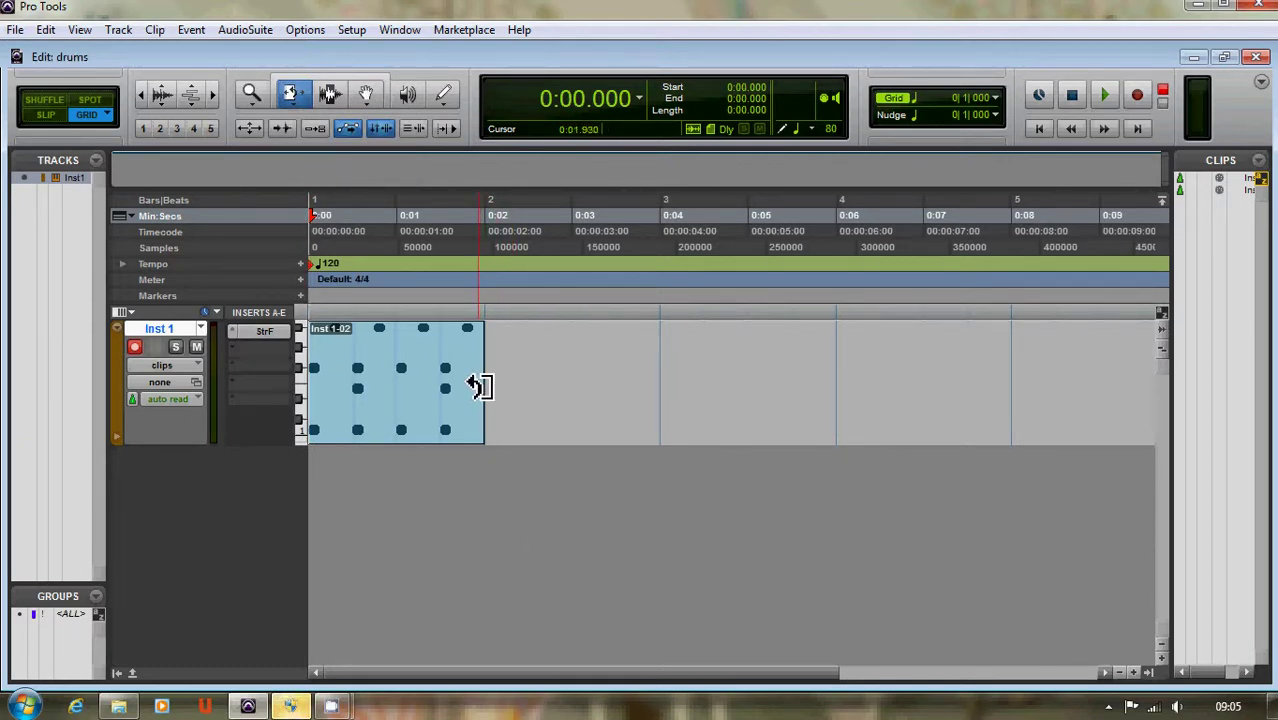
left_click_drag(481, 387, 946, 396)
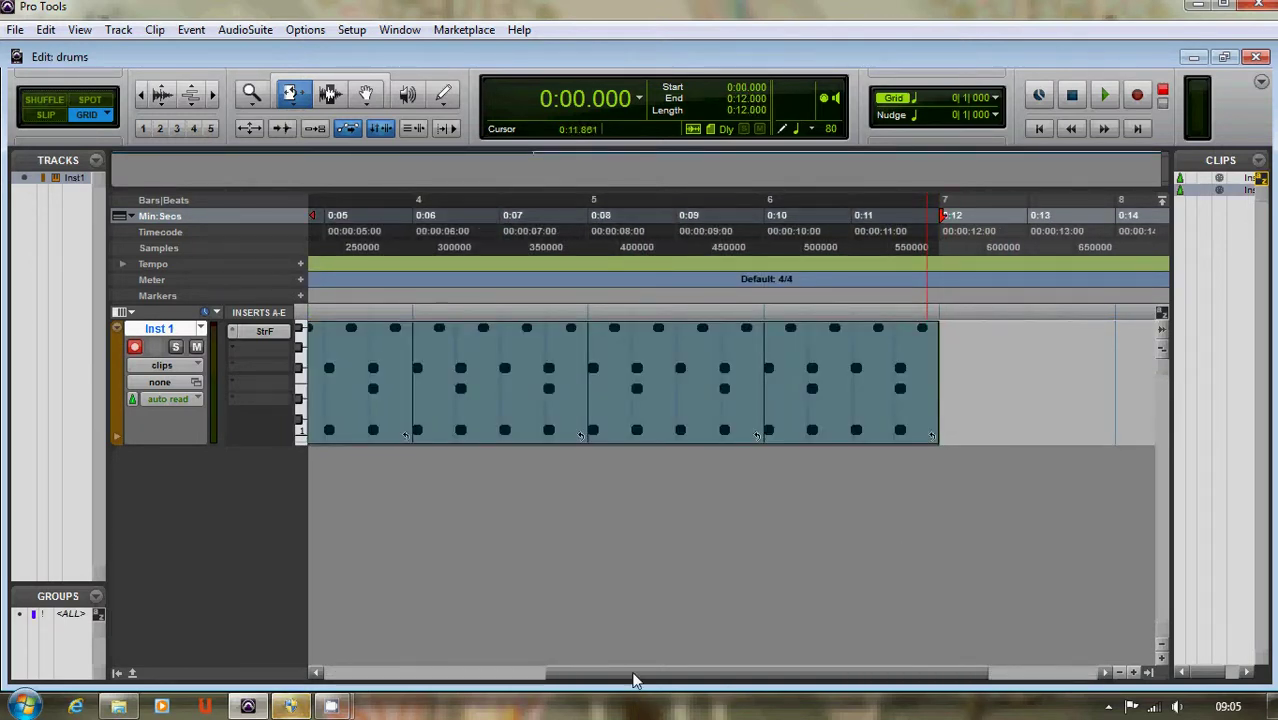
left_click_drag(633, 674, 391, 675)
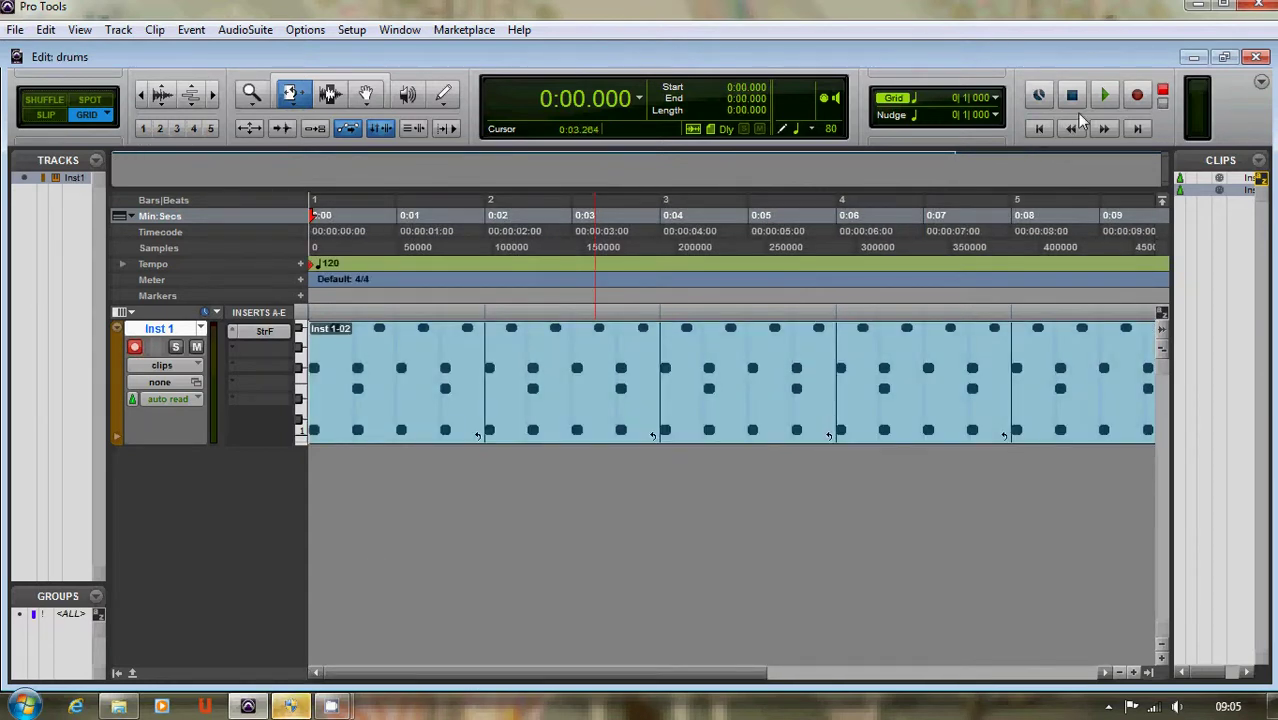
left_click(1105, 95)
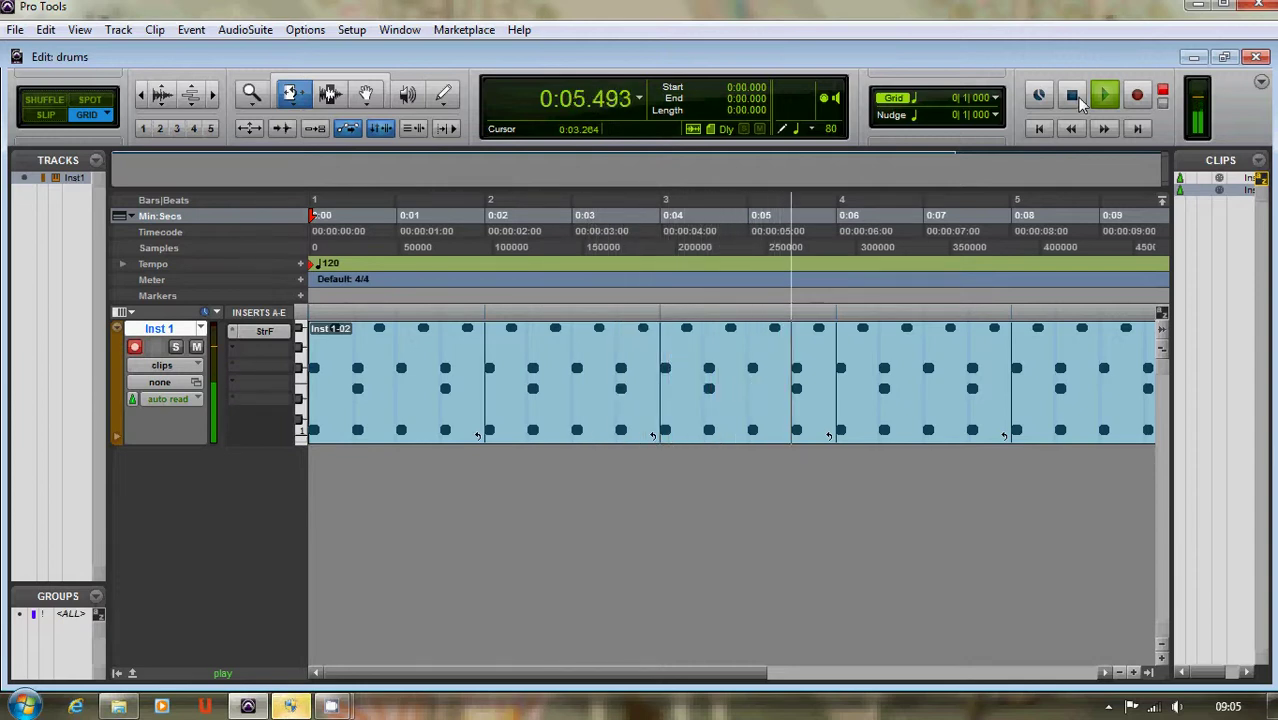
left_click(1071, 96)
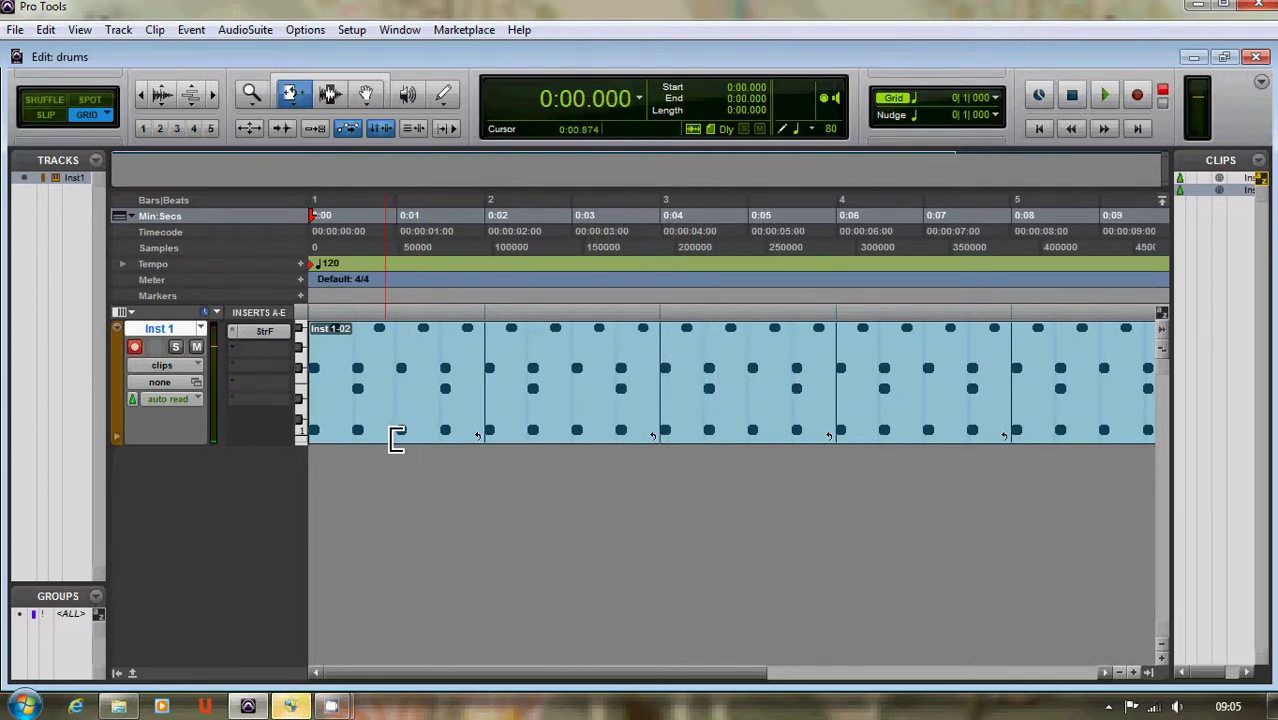